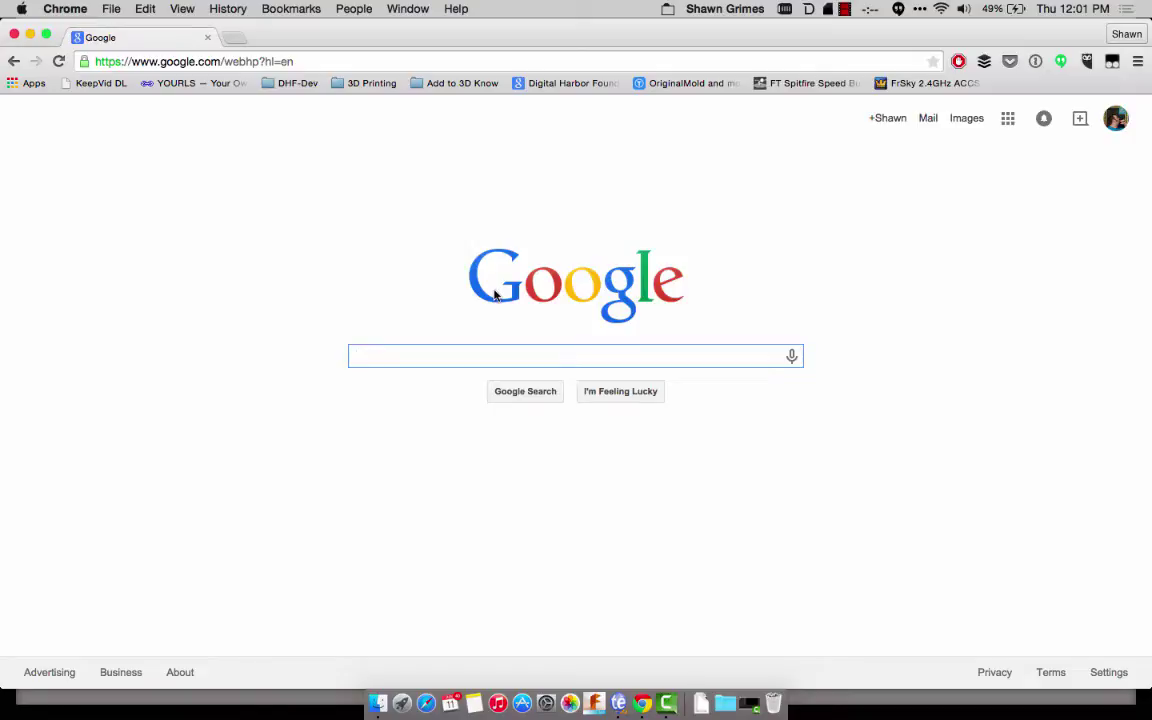
Step: Switch to Finder and open lauranew.stl from the Downloads folder in Meshmixer
key("super+Tab")
key("super+Tab")
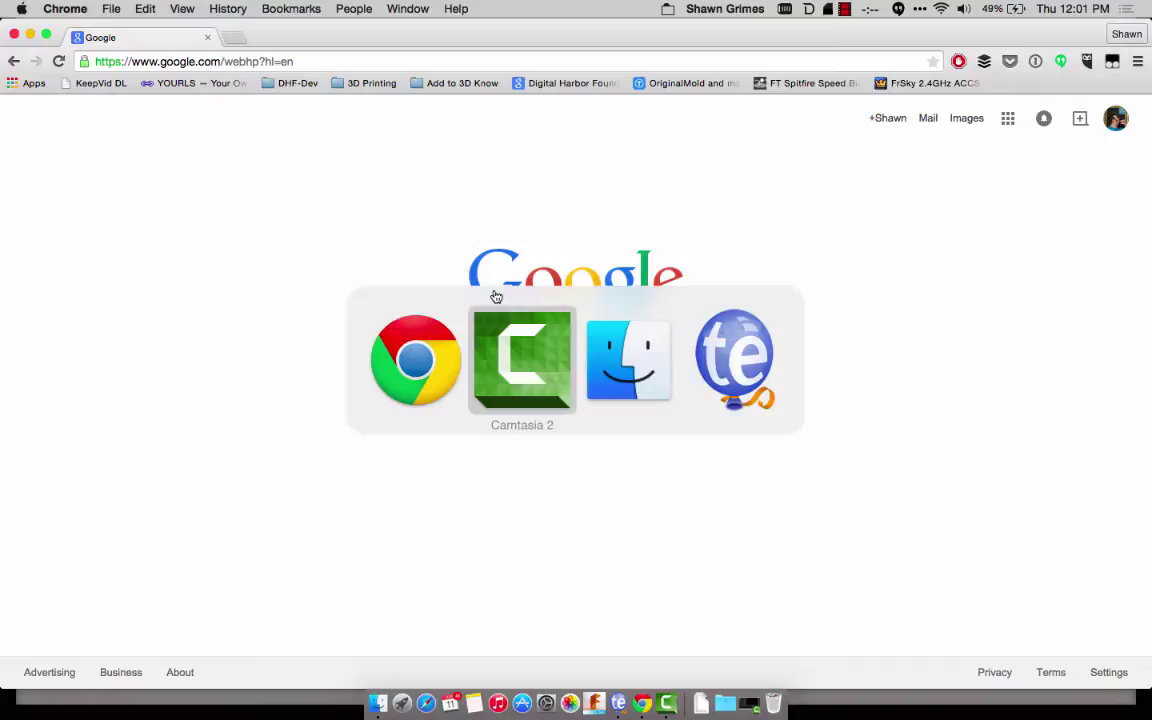
scroll(400, 390, "up", 10)
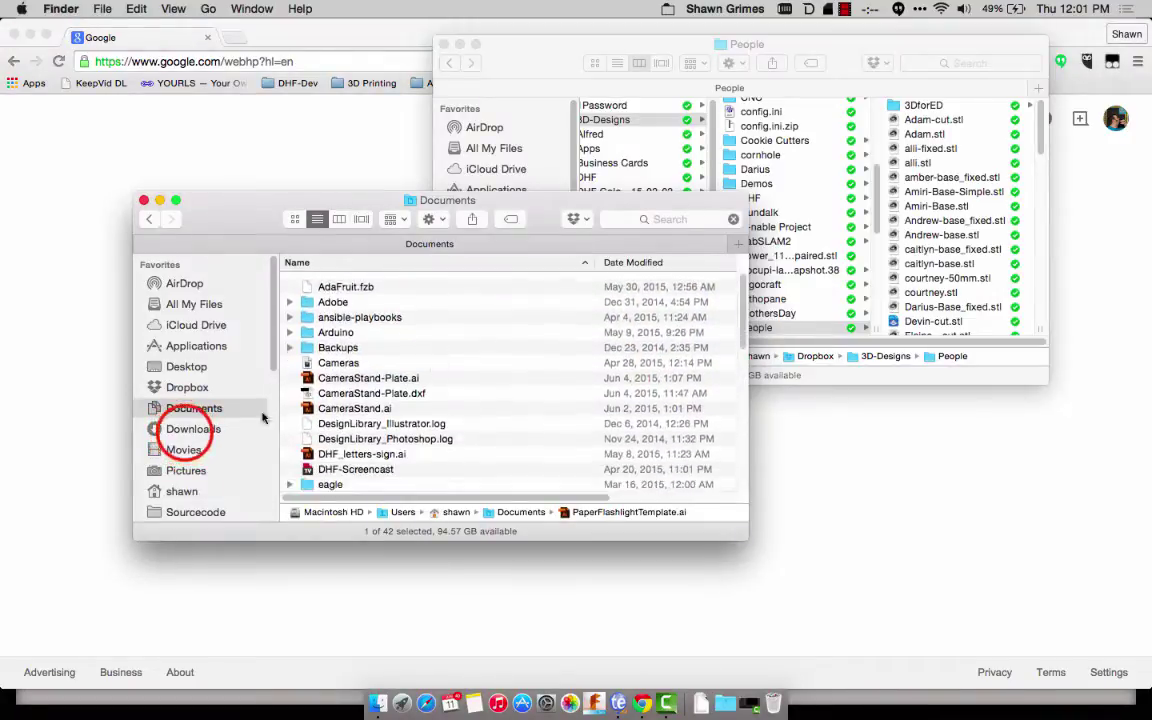
left_click(187, 430)
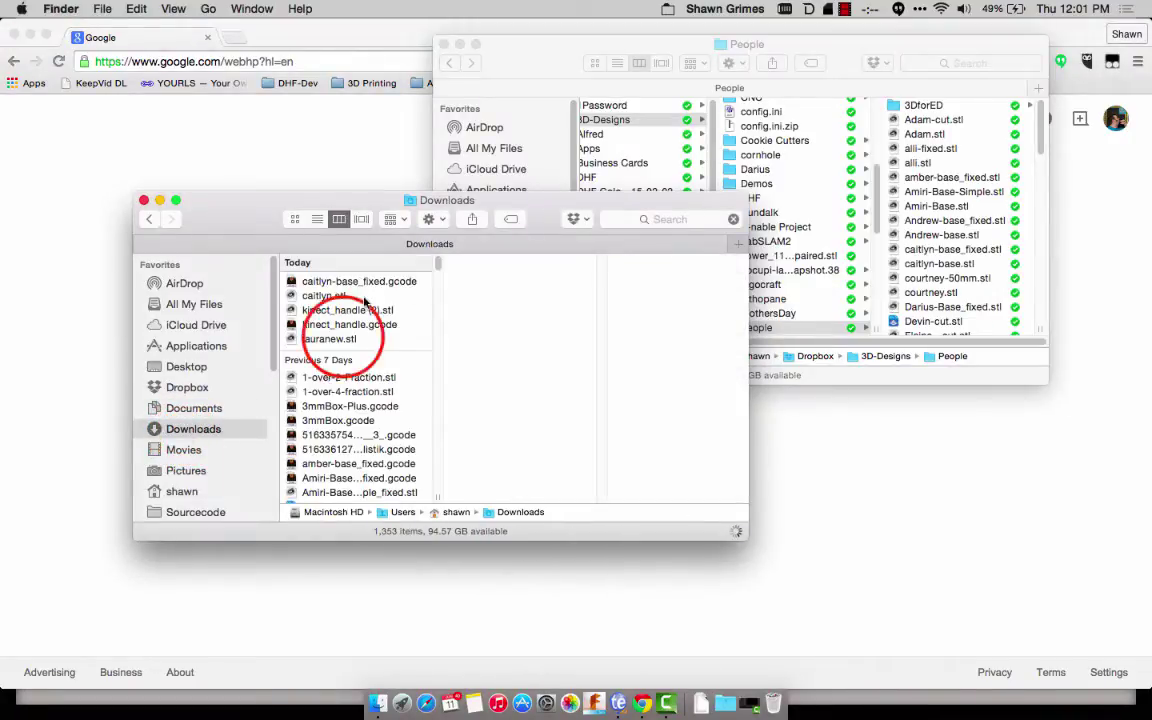
left_click(345, 340)
right_click(345, 340)
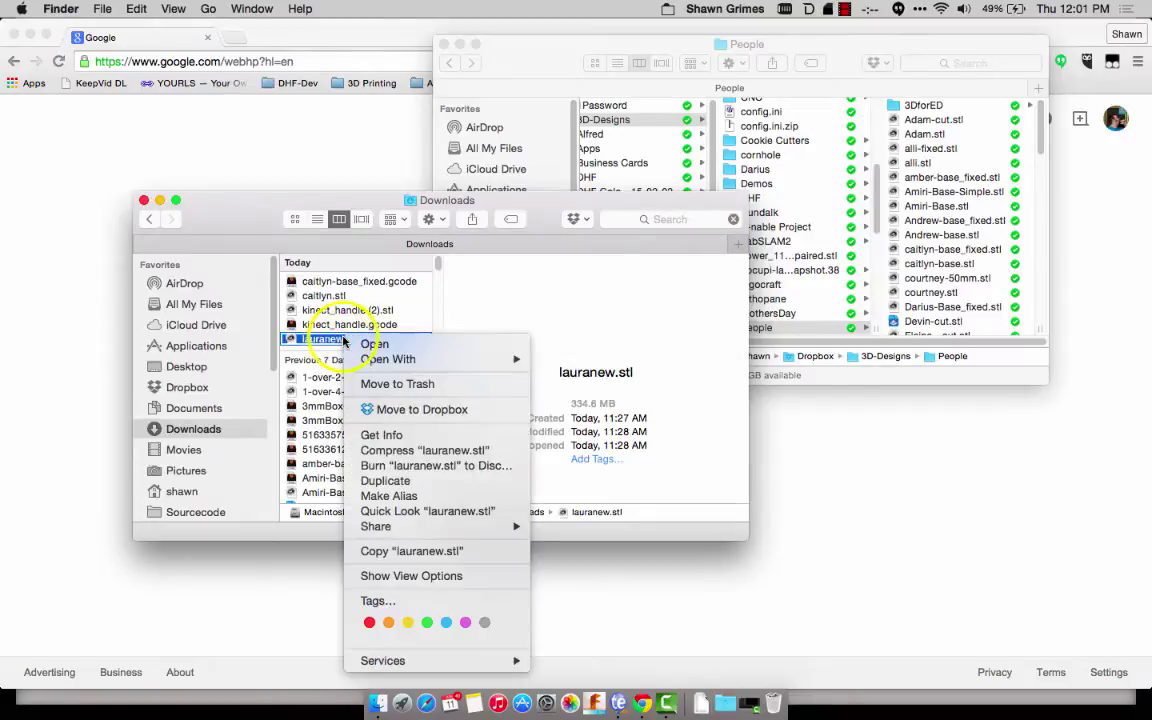
mouse_move(380, 359)
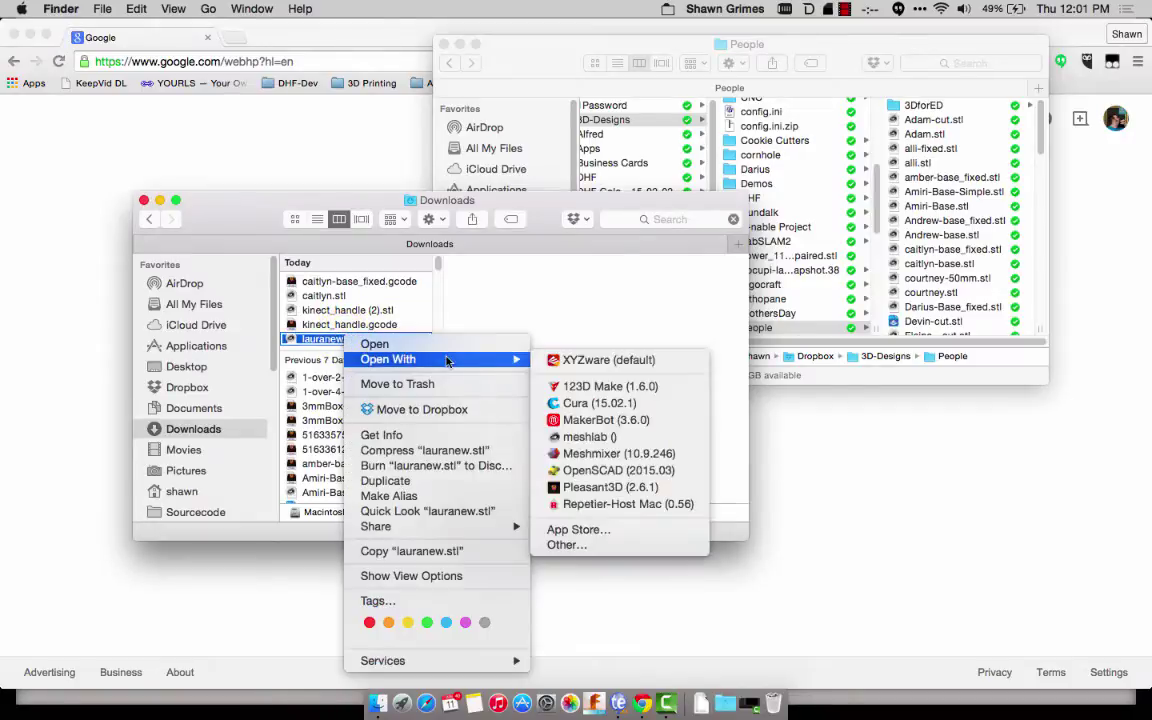
left_click(620, 453)
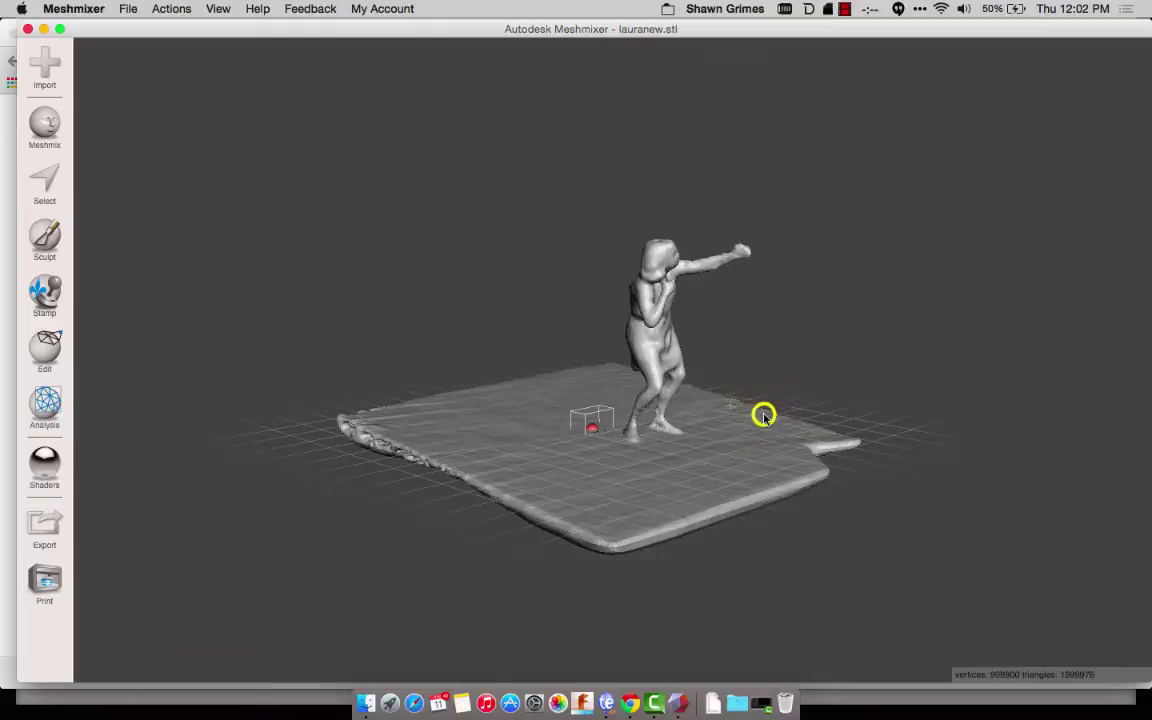
Step: Transform the scan with uniform scaling, setting its Y size to 100 mm
right_click_drag(764, 414, 475, 175)
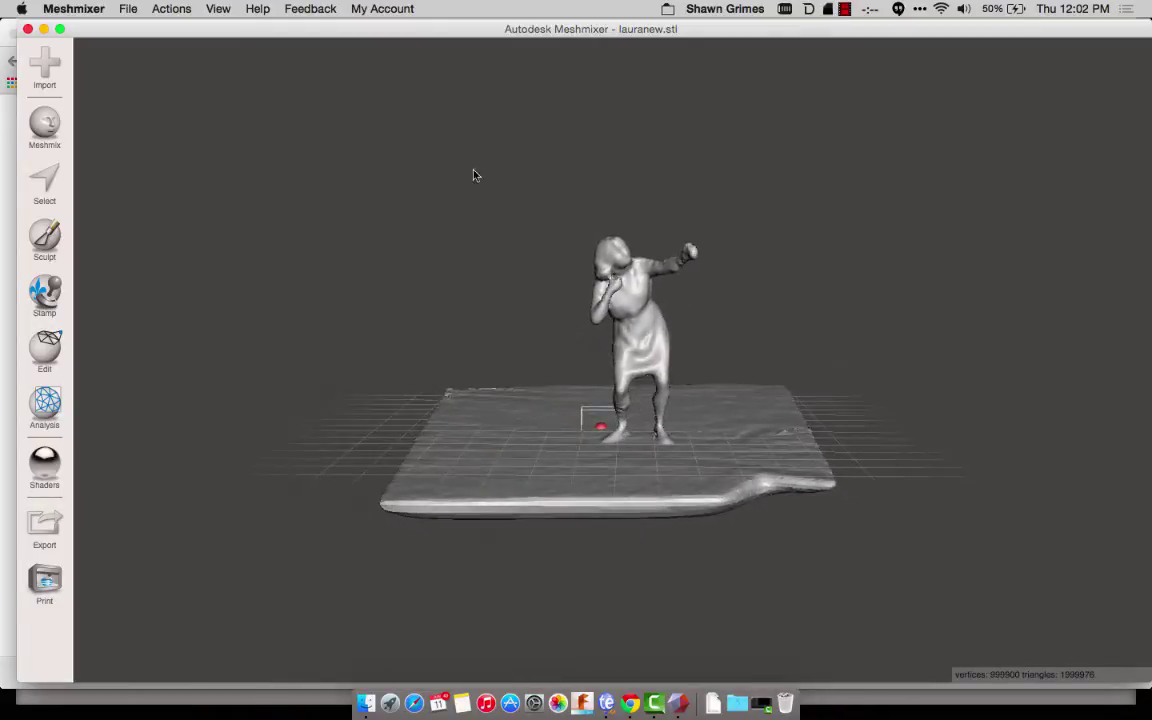
left_click(45, 345)
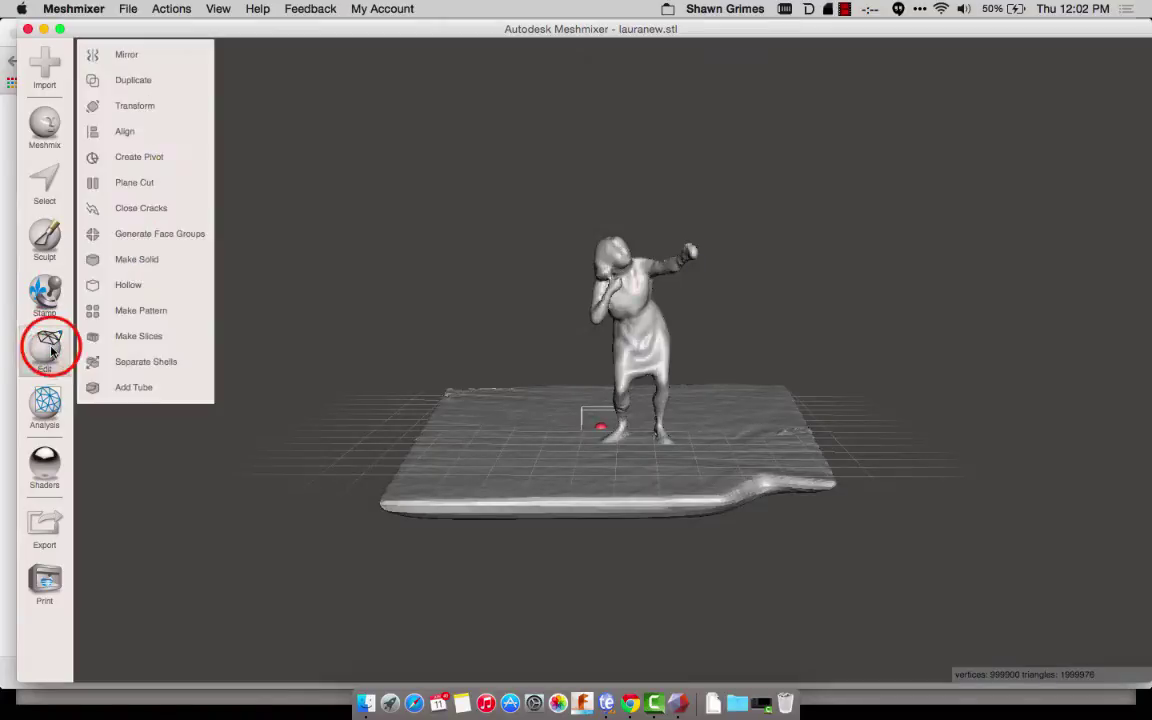
left_click(153, 105)
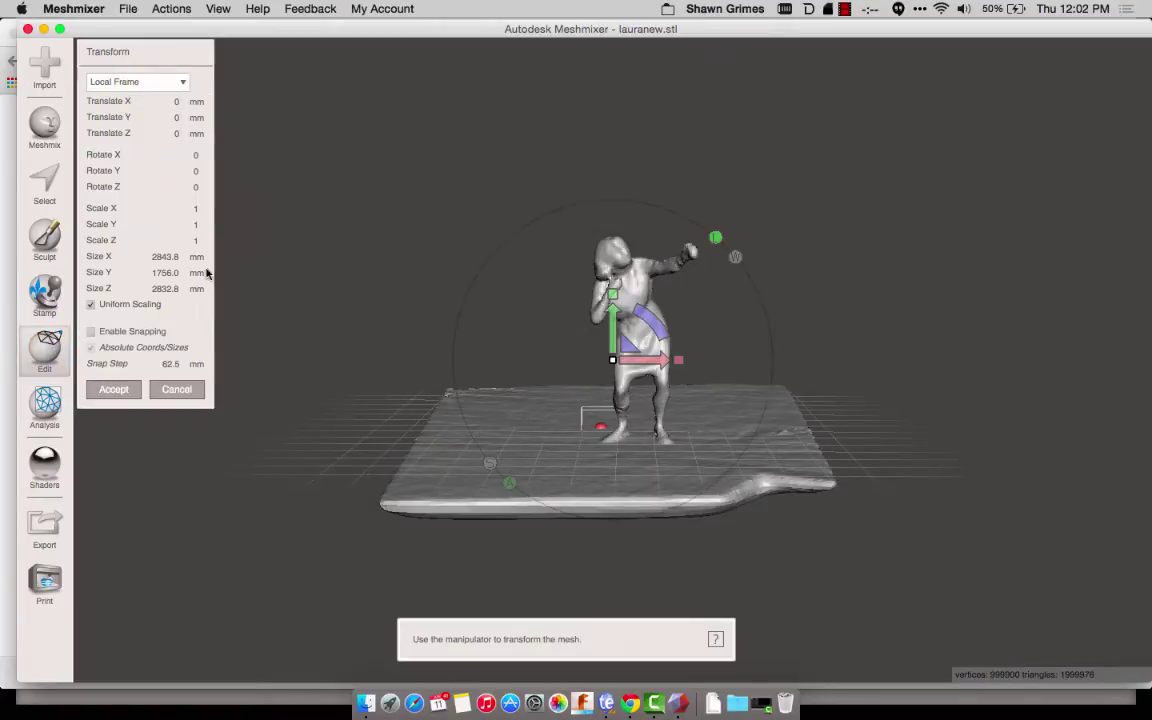
left_click(145, 268)
double_click(150, 271)
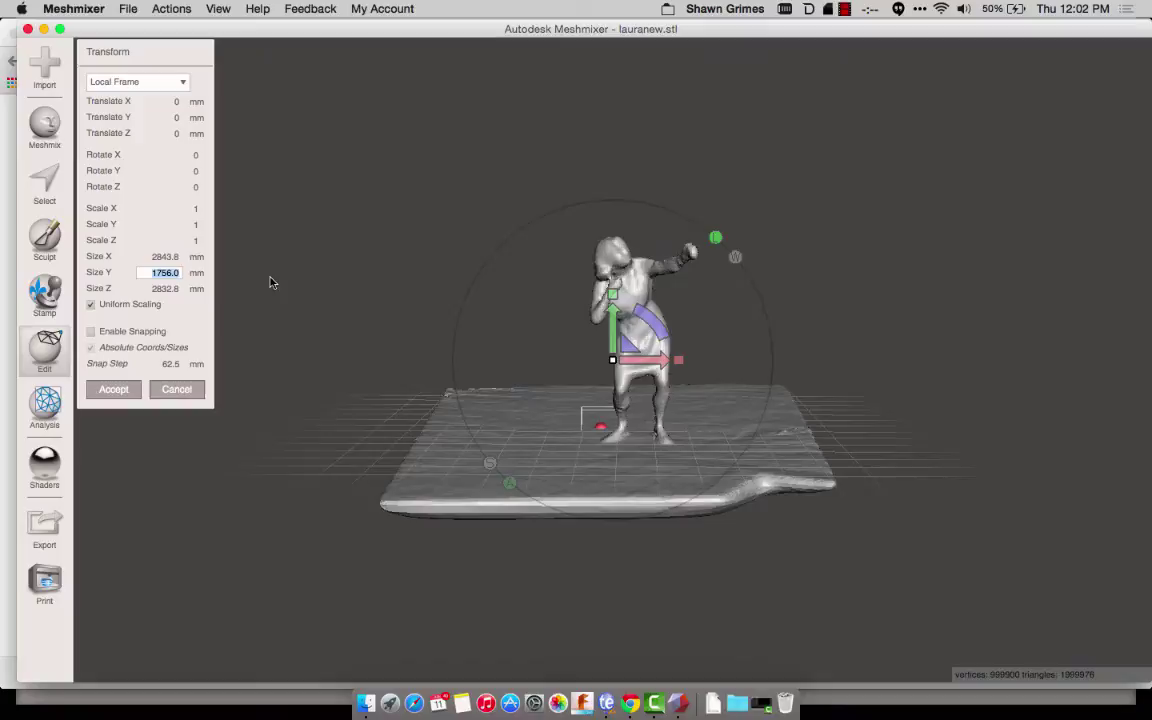
type("100")
key("Tab")
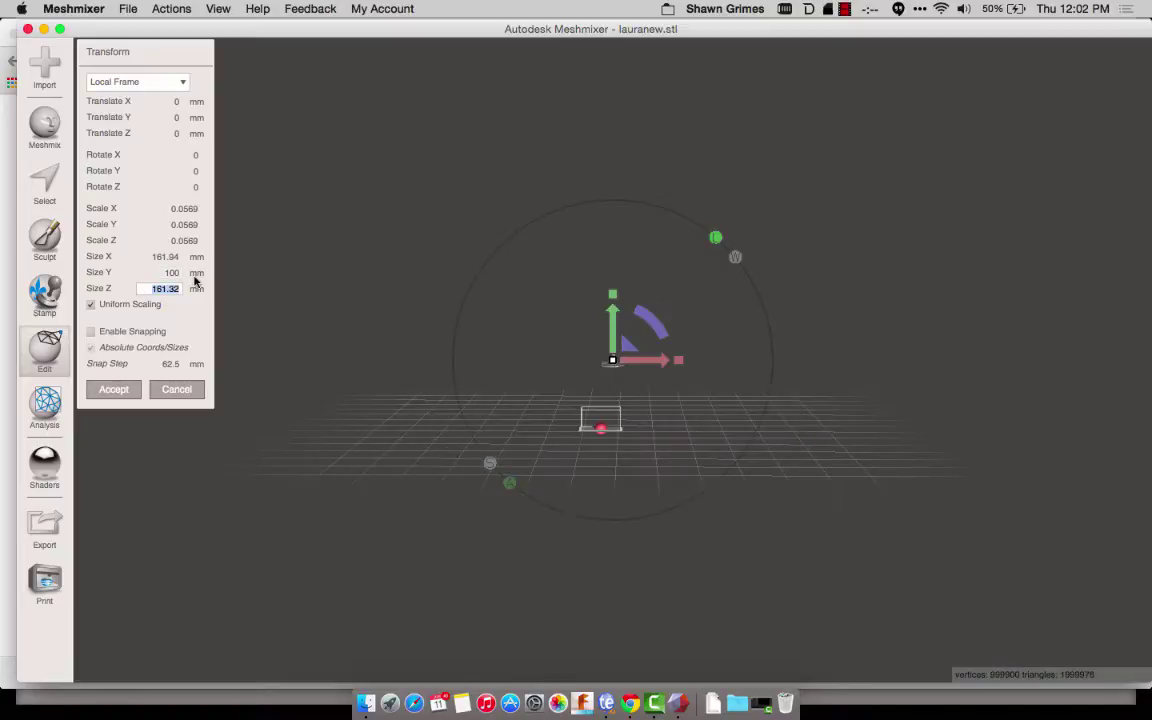
left_click(112, 390)
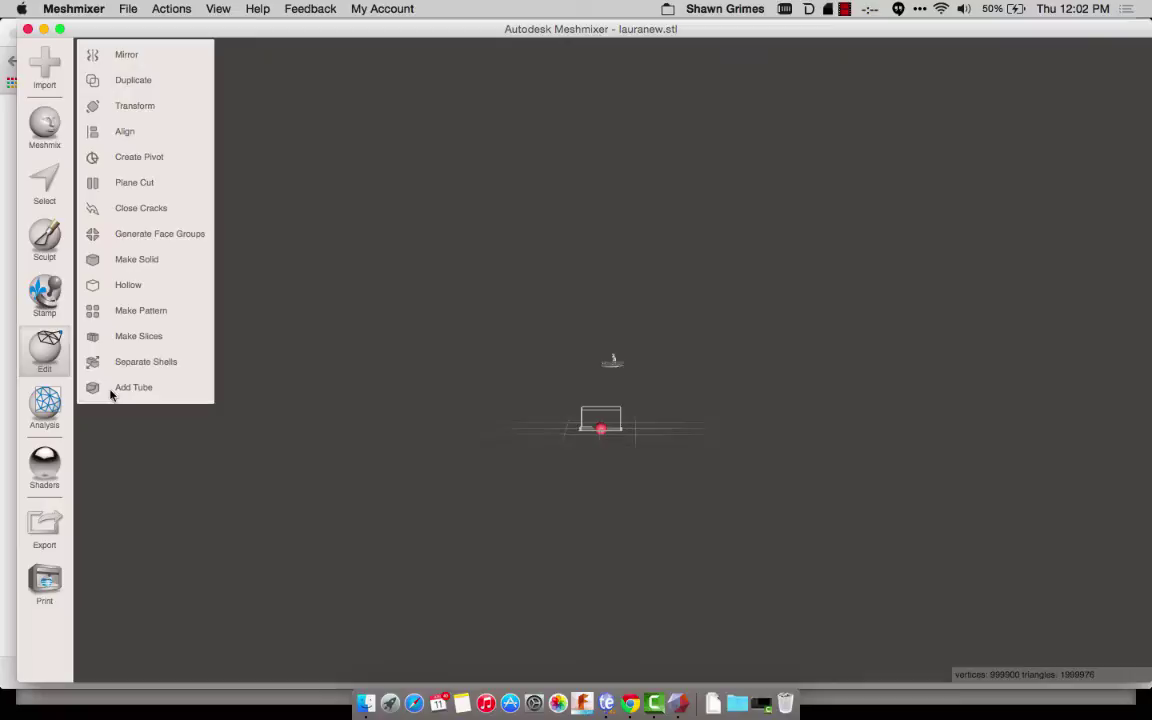
Step: Align the model's base point to World Origin Y-up with Translate and Rotate, and recenter the view on it
left_click(137, 128)
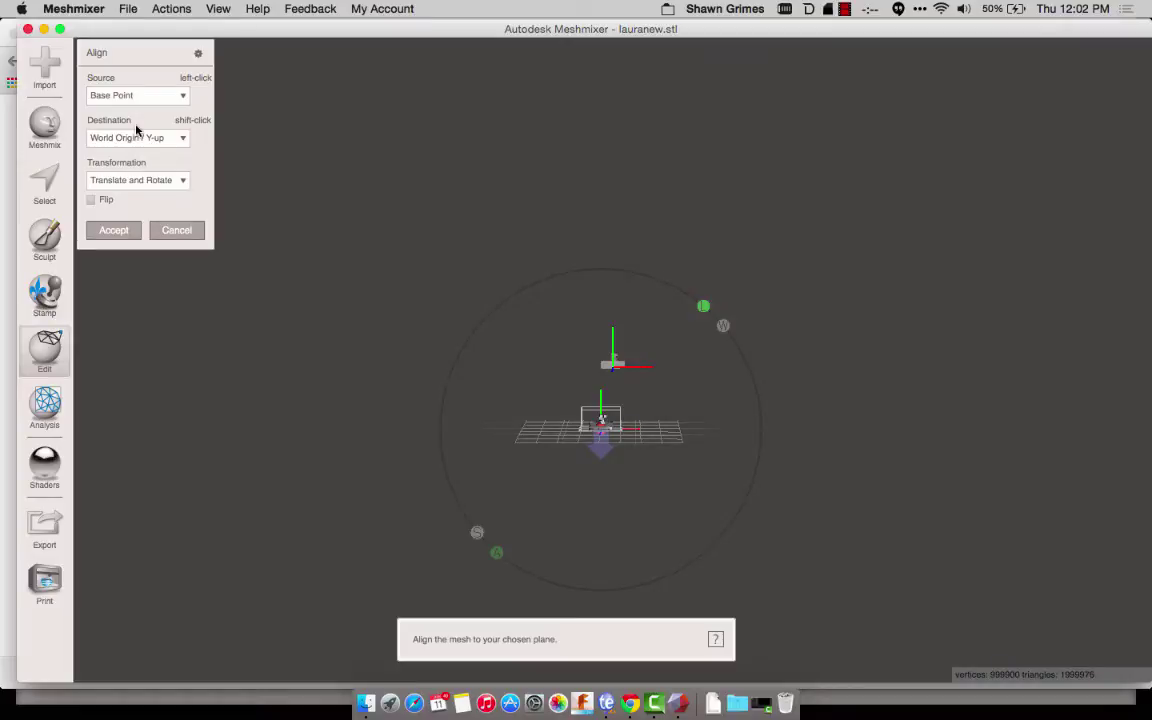
left_click(110, 231)
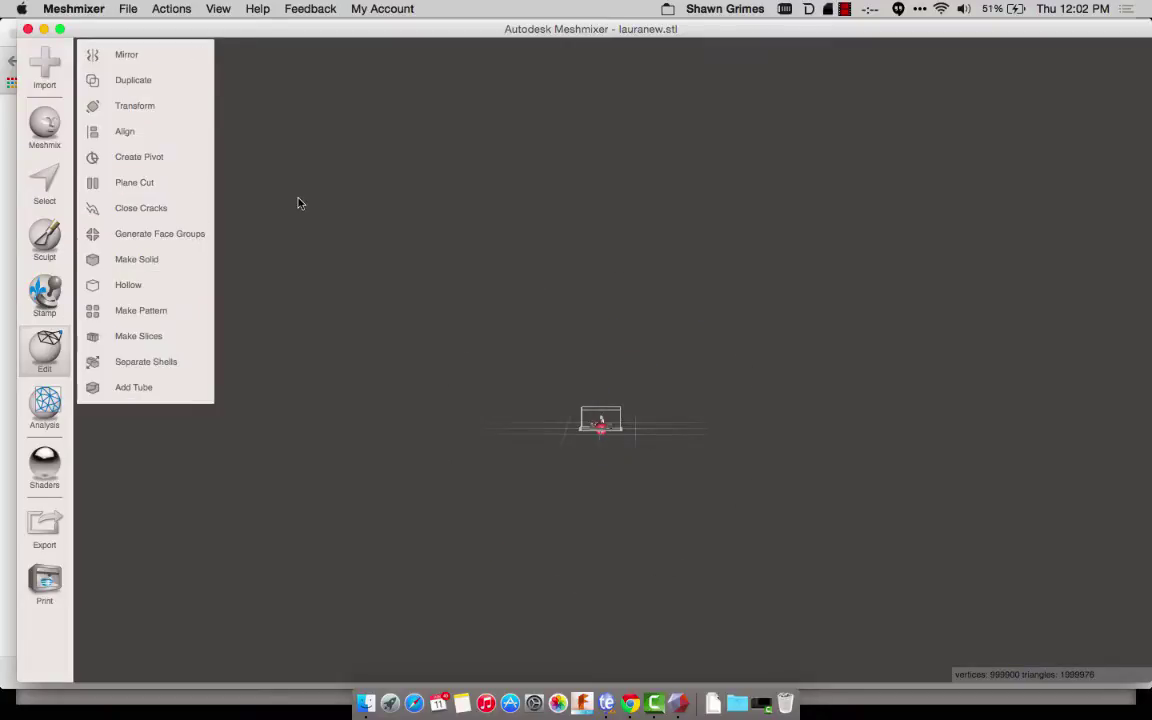
left_click(224, 8)
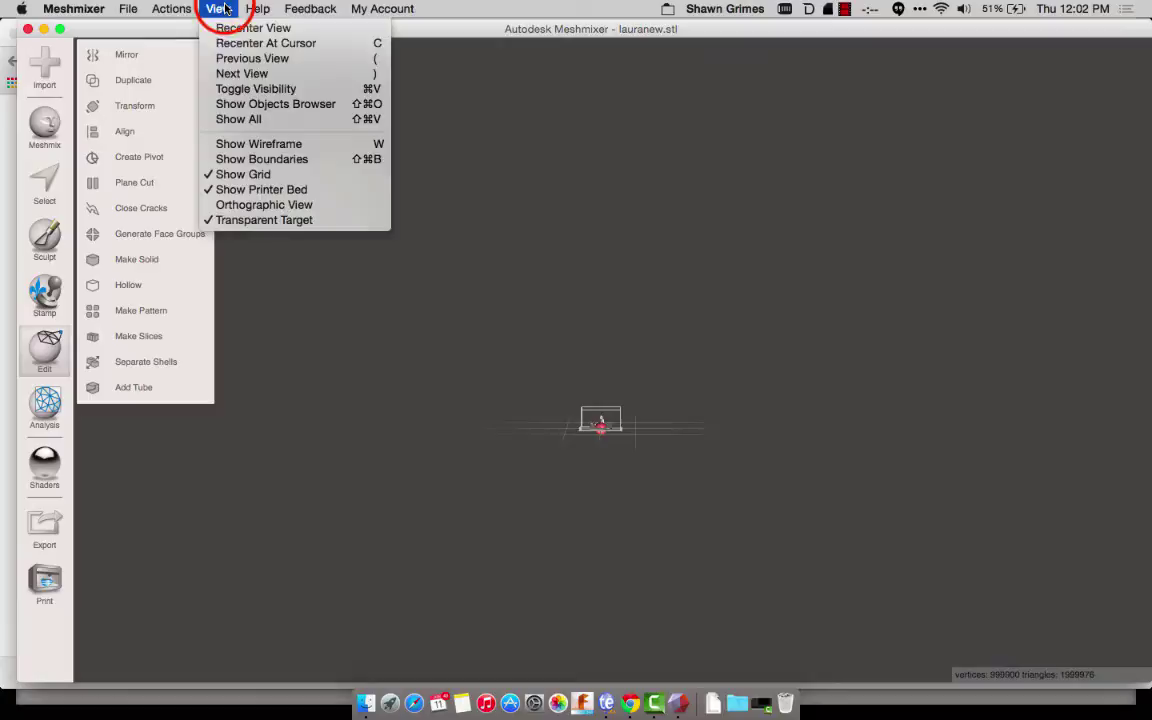
left_click(240, 28)
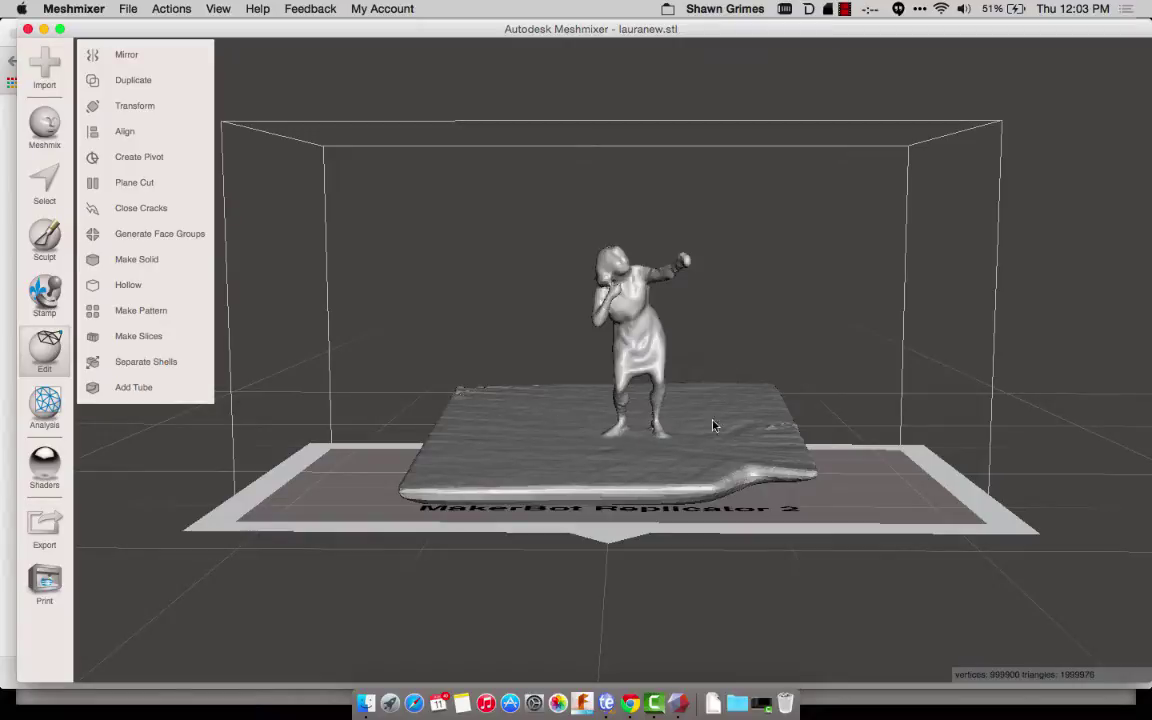
Step: Try tilting the Plane Cut's cutting plane, and cut off the base vertically just beyond the figure's outstretched arm
mouse_move(627, 470)
right_mouse_down()
mouse_move(612, 476)
mouse_move(645, 428)
mouse_move(881, 443)
mouse_move(638, 458)
right_mouse_up()
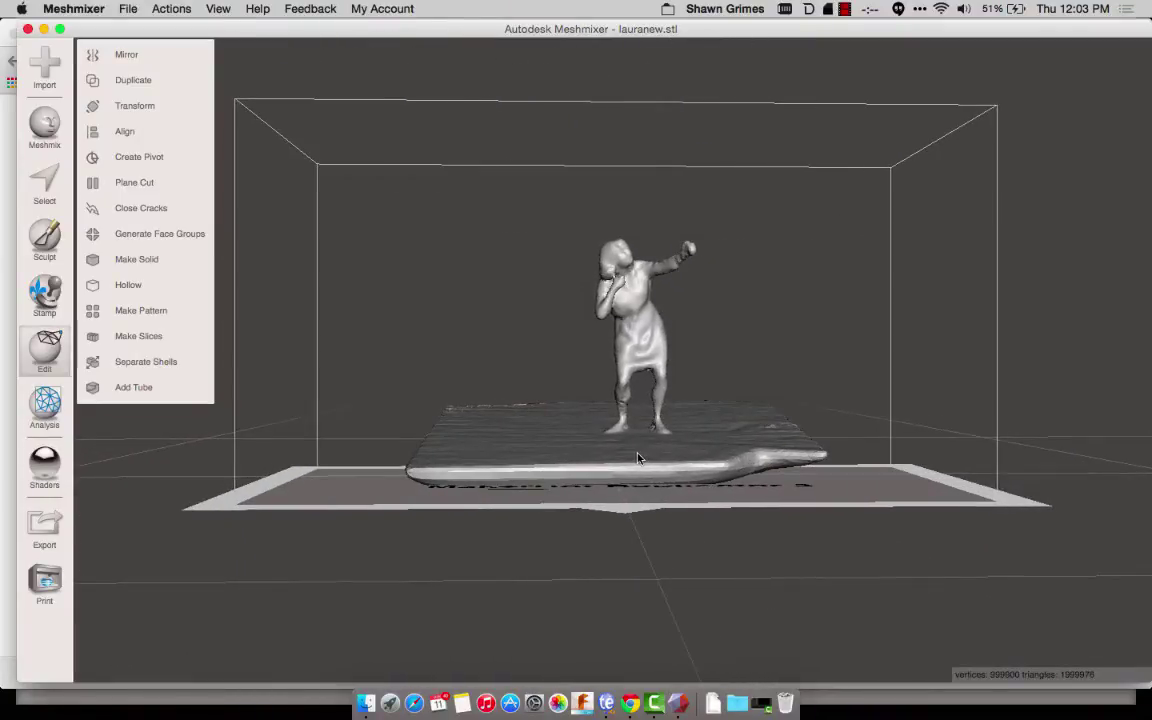
left_click(128, 182)
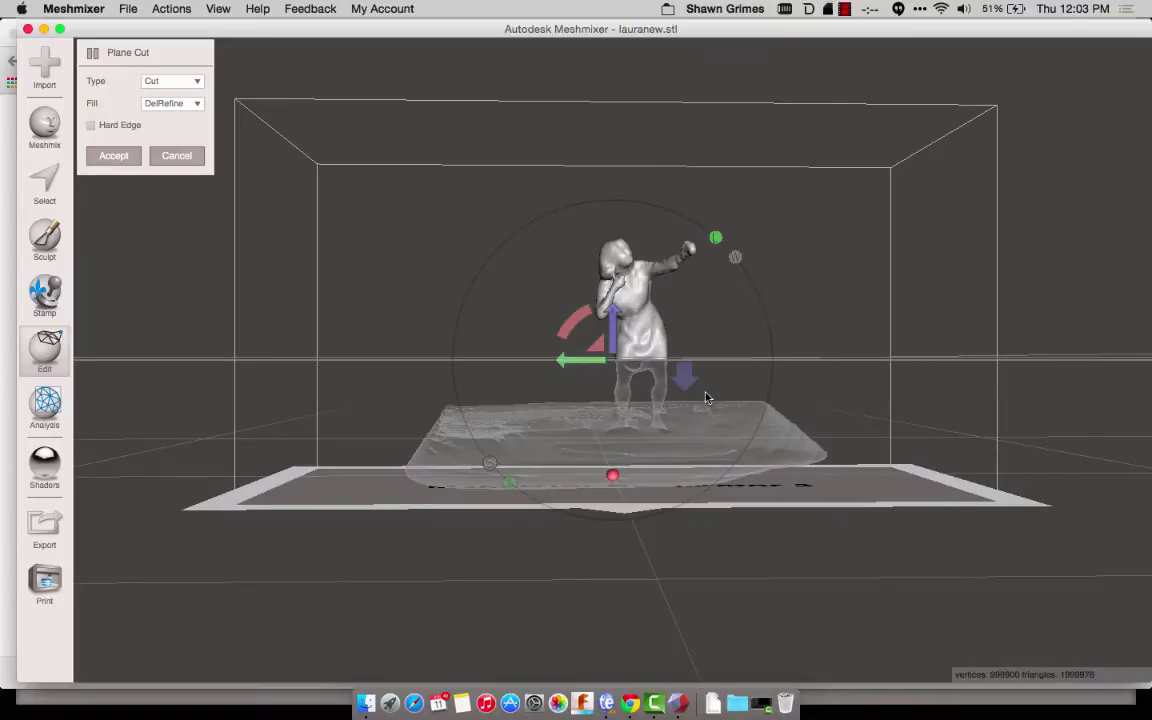
left_click_drag(577, 316, 634, 304)
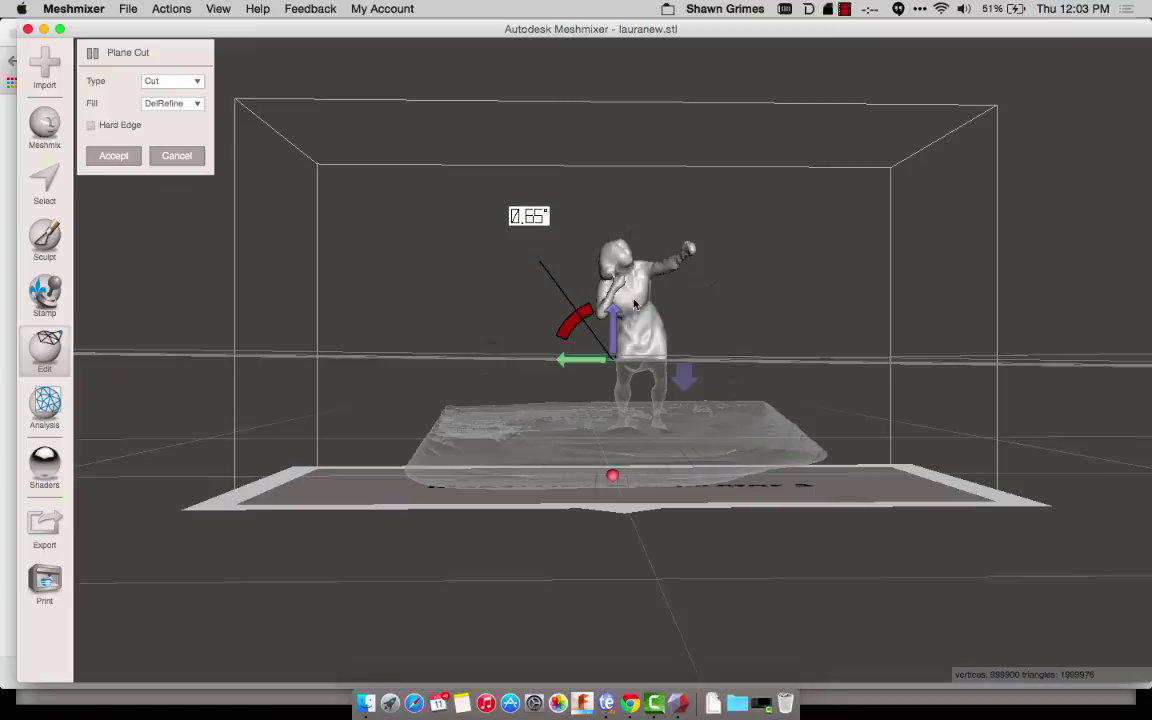
left_click_drag(549, 330, 622, 293)
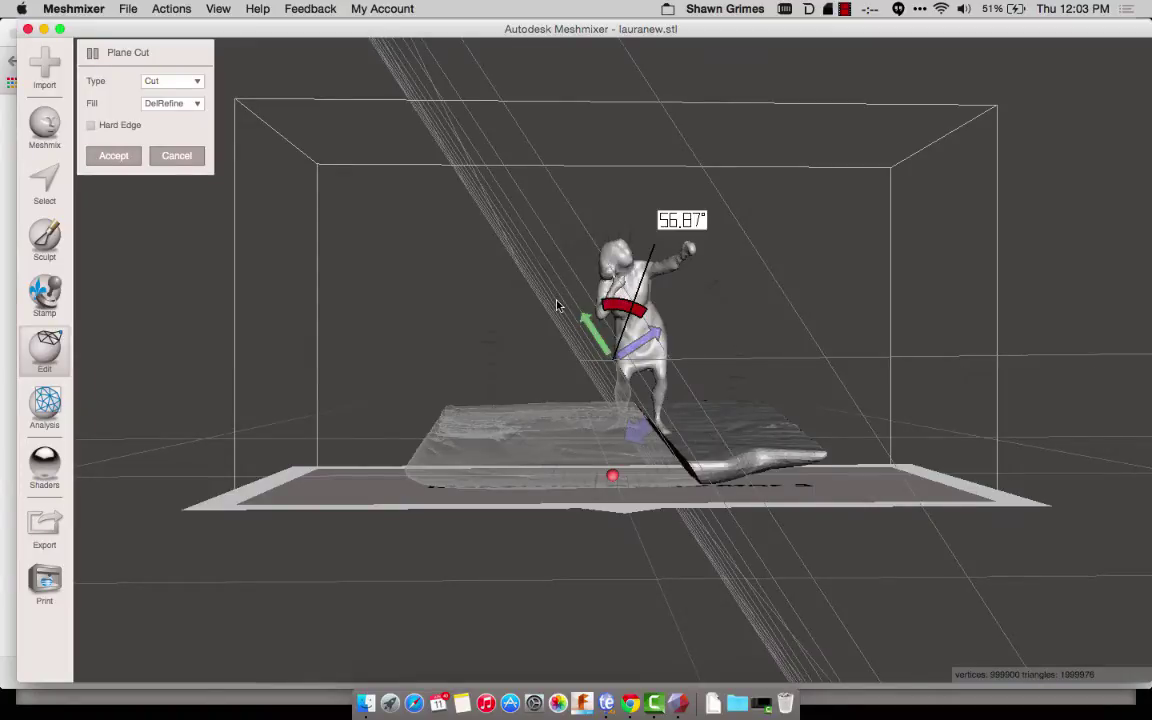
left_click_drag(618, 308, 735, 350)
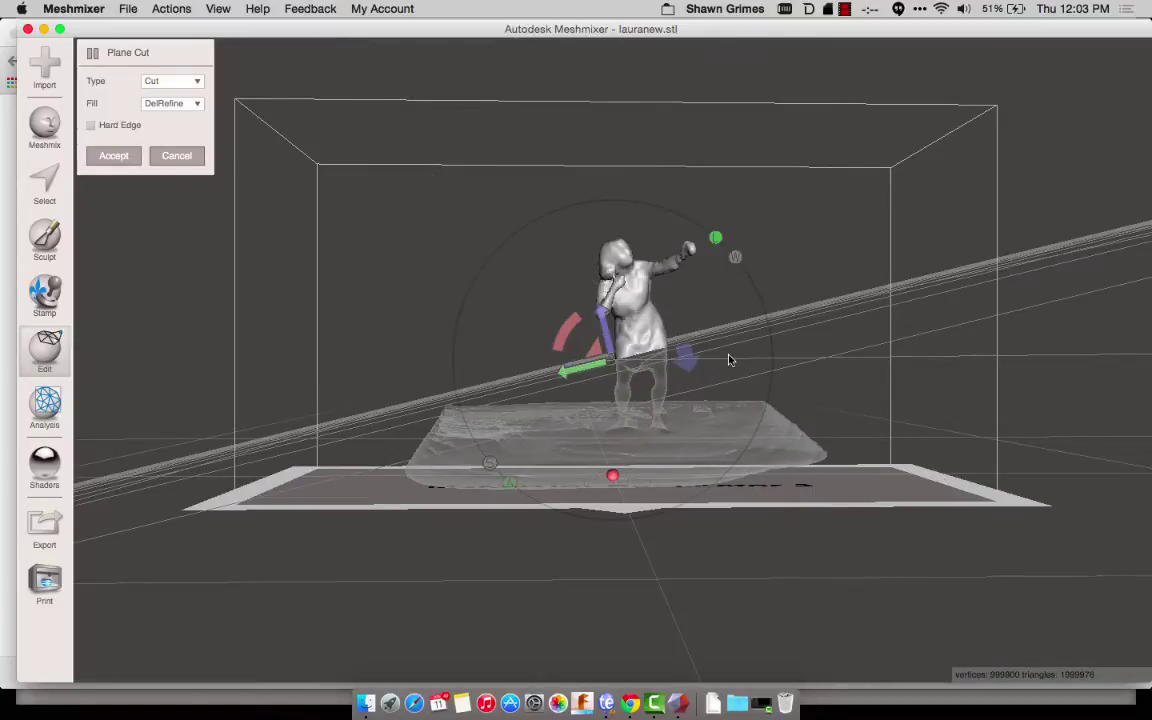
left_click(728, 350)
left_click_drag(728, 347, 735, 533)
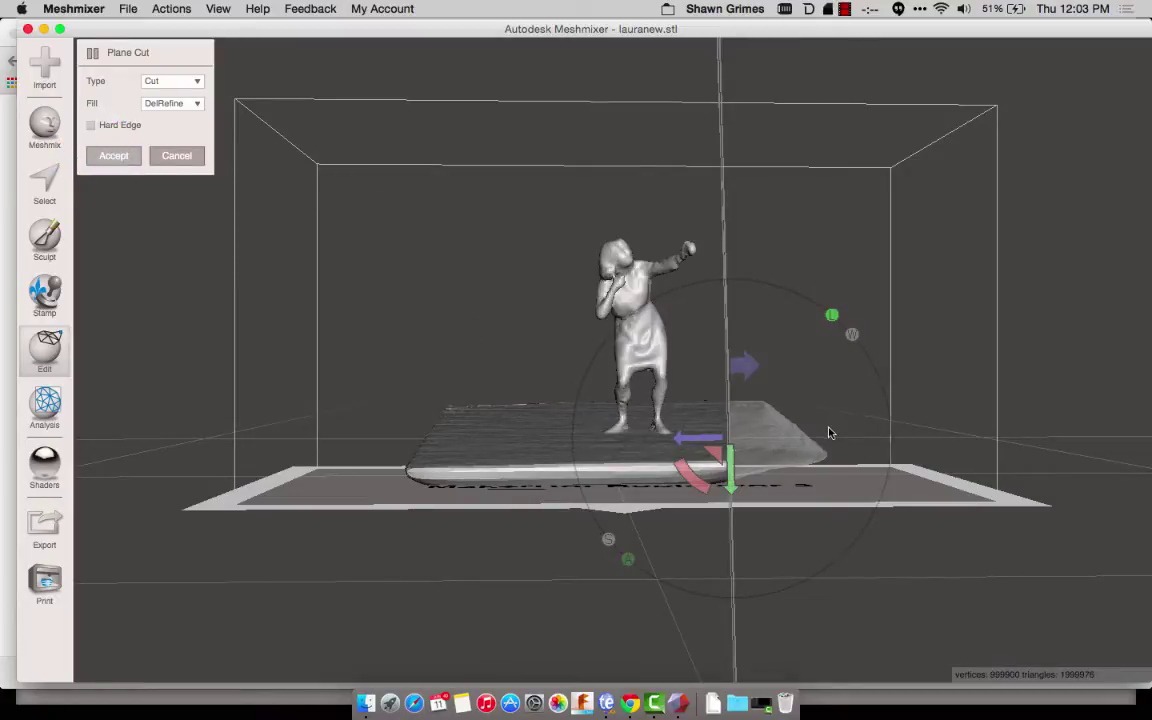
Step: Cut off the part of the base behind the figure's back with a vertical plane cut
right_click_drag(847, 444, 586, 456)
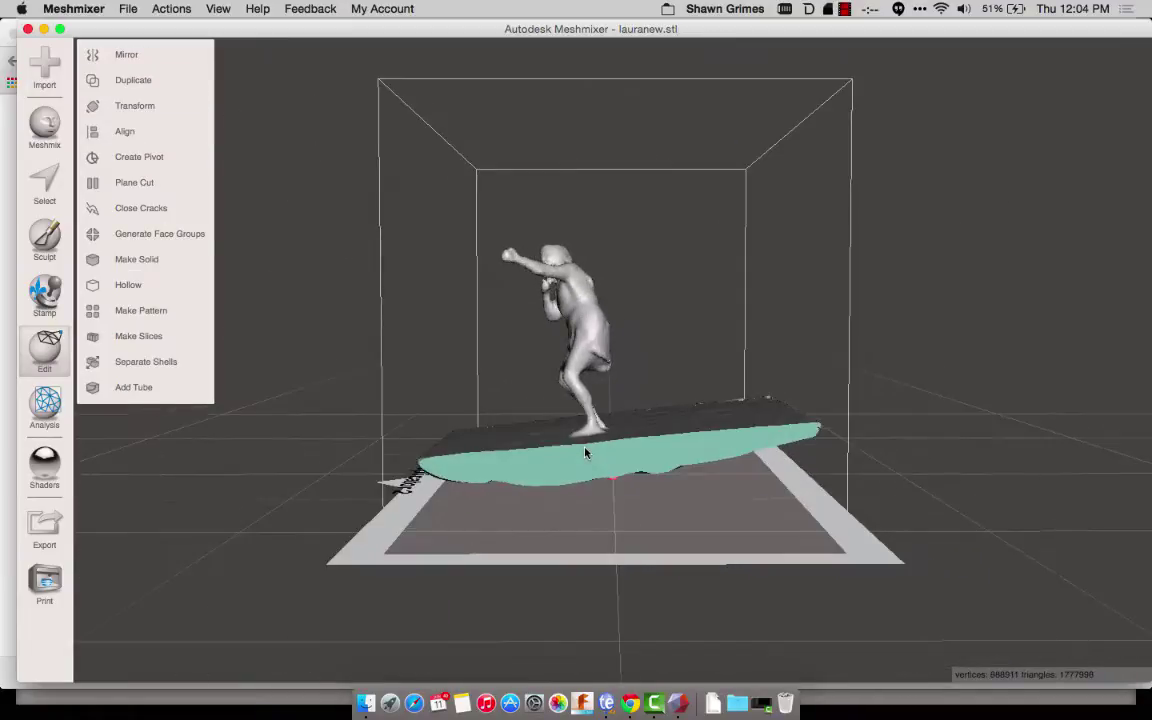
left_click(134, 182)
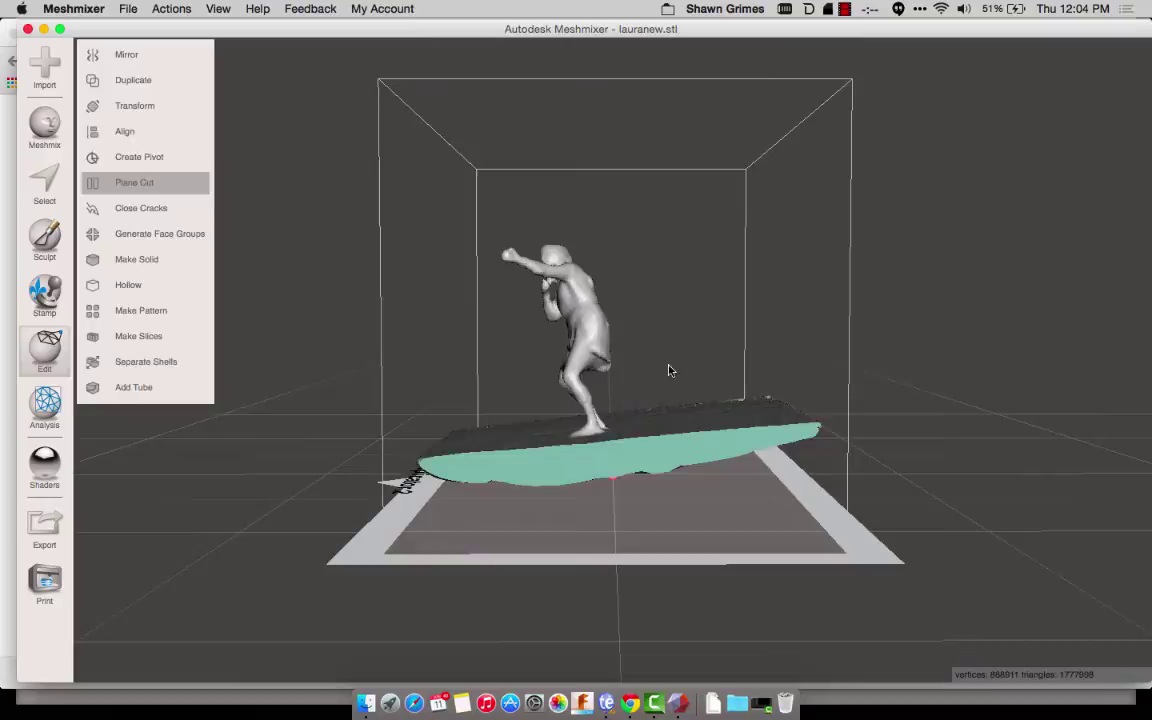
left_click_drag(641, 347, 641, 530)
left_click(112, 156)
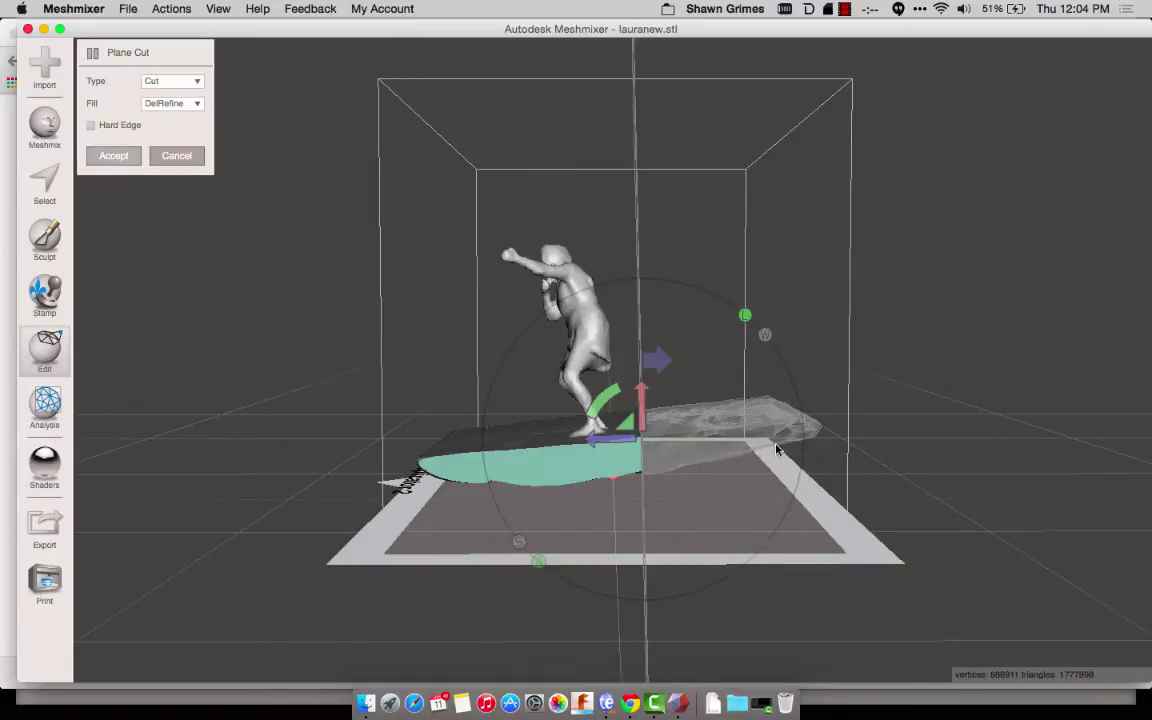
Step: Cut off the base on the side opposite the outstretched arm with a vertical plane cut close to the figure
right_click_drag(776, 449, 571, 475)
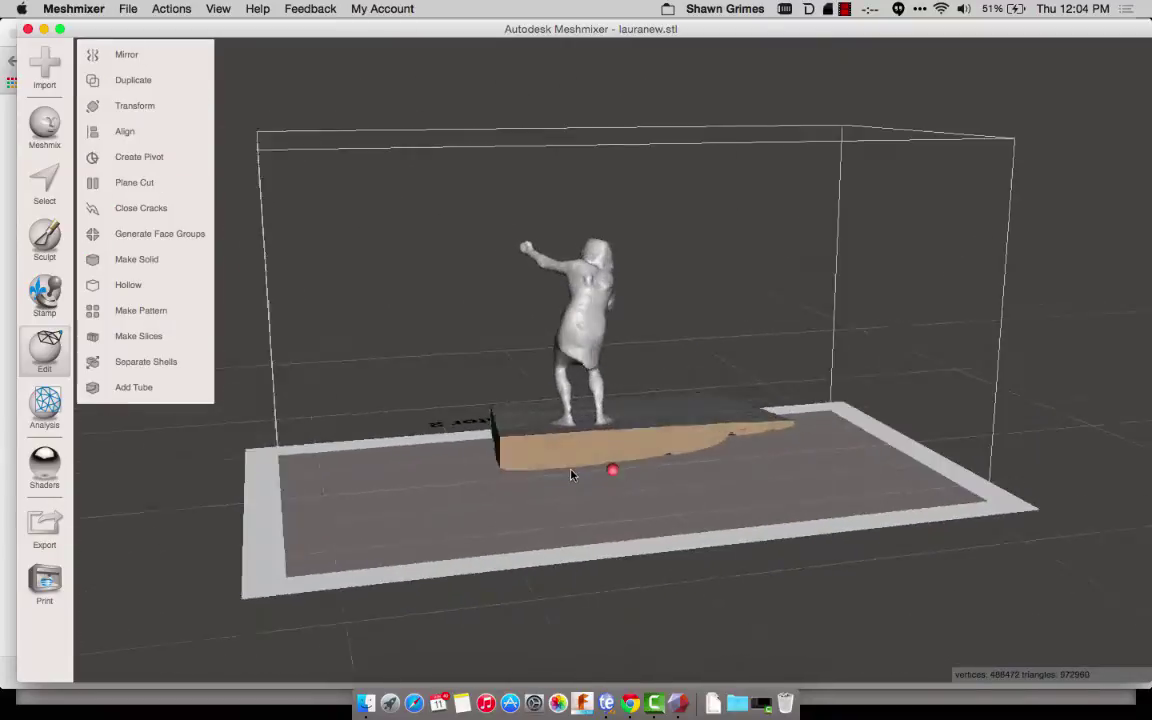
left_click(162, 182)
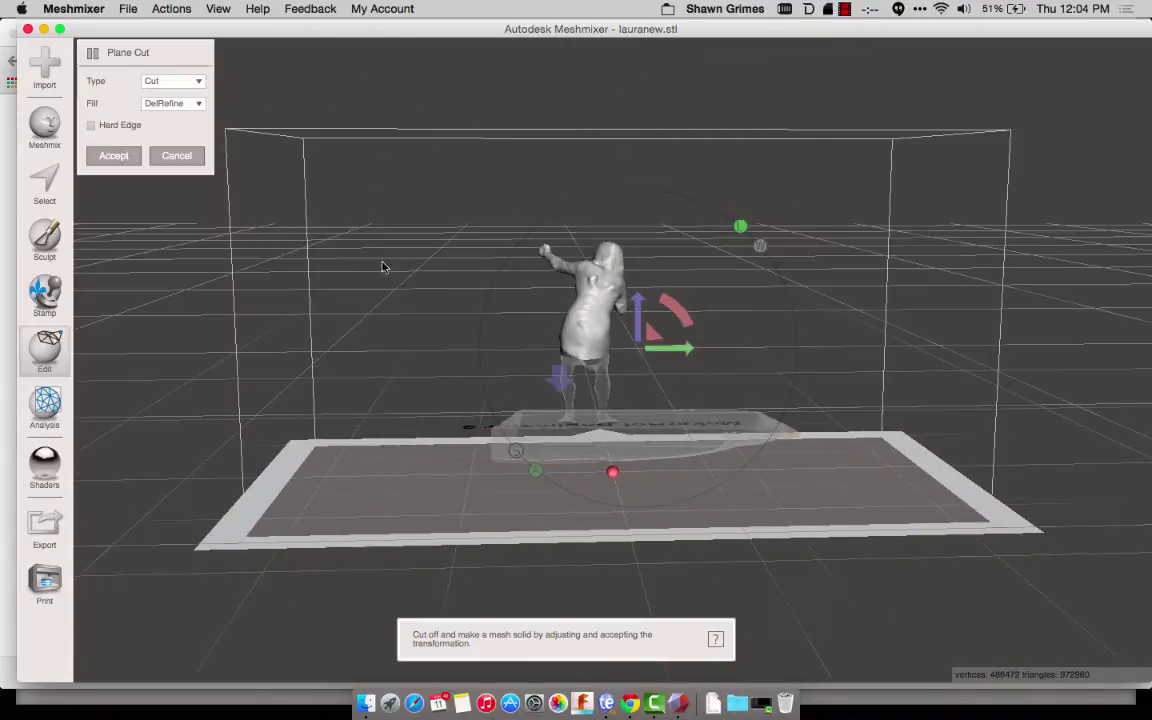
left_click_drag(652, 364, 653, 522)
left_click(117, 156)
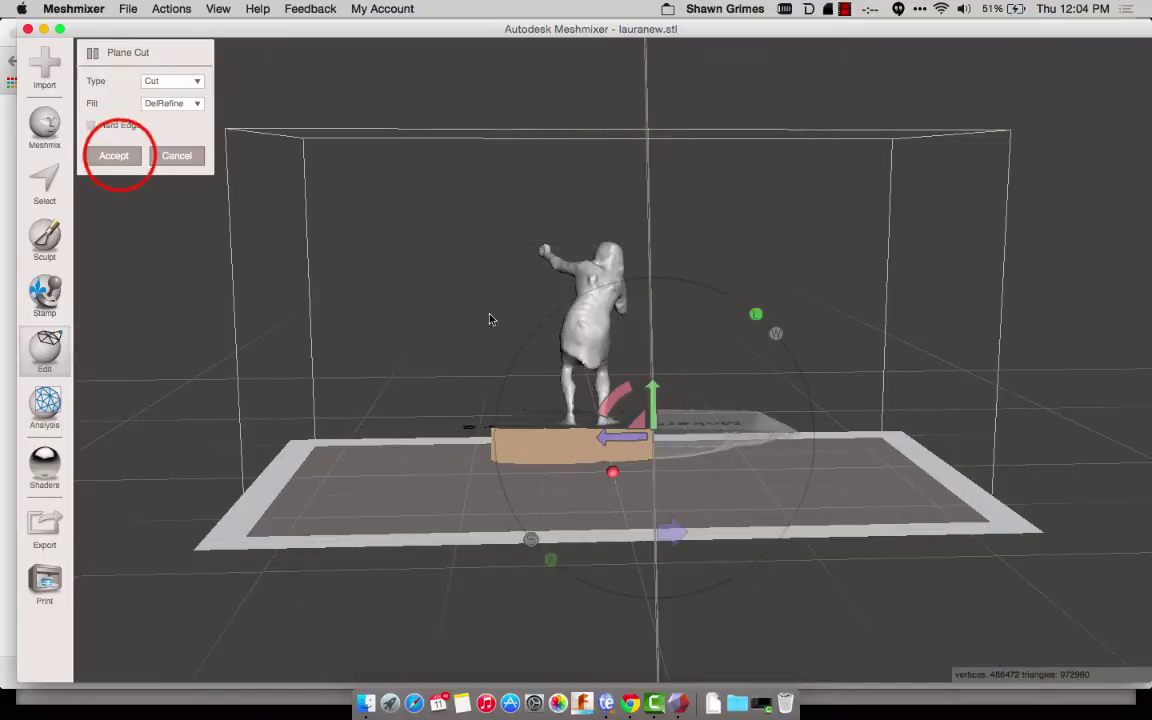
left_click(121, 157)
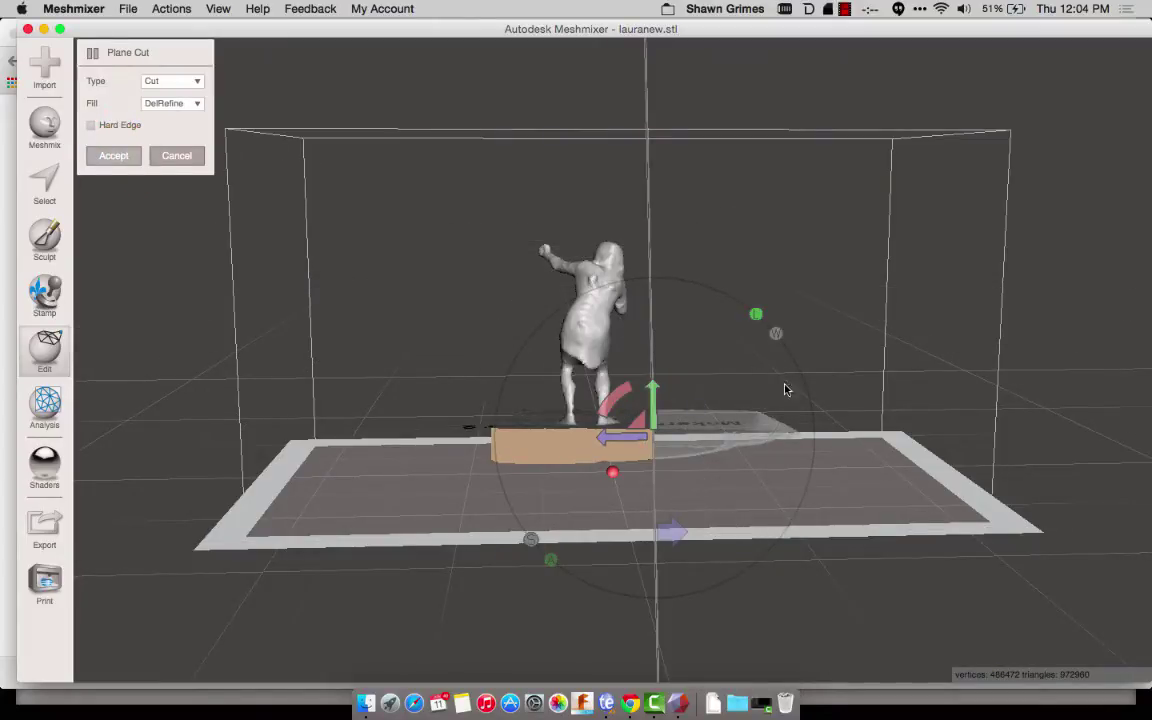
left_click(836, 424)
Step: Cut off the front part of the base with a vertical plane cut ahead of the figure's feet
right_click_drag(840, 435, 581, 427)
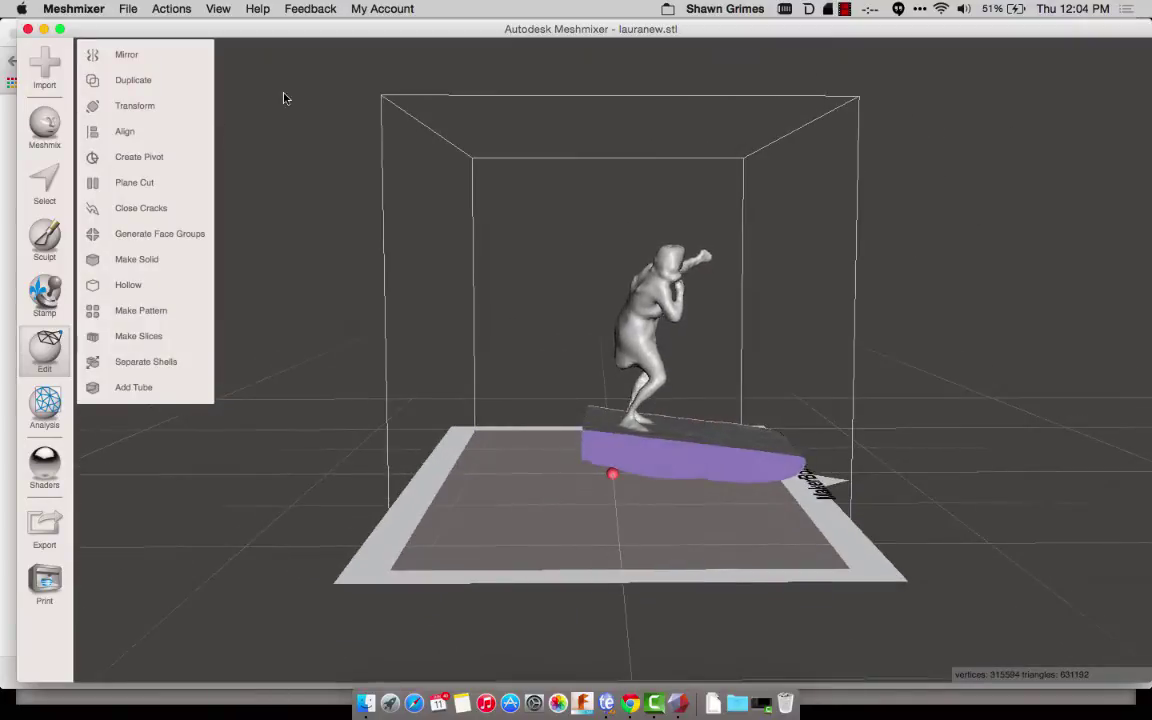
left_click(134, 182)
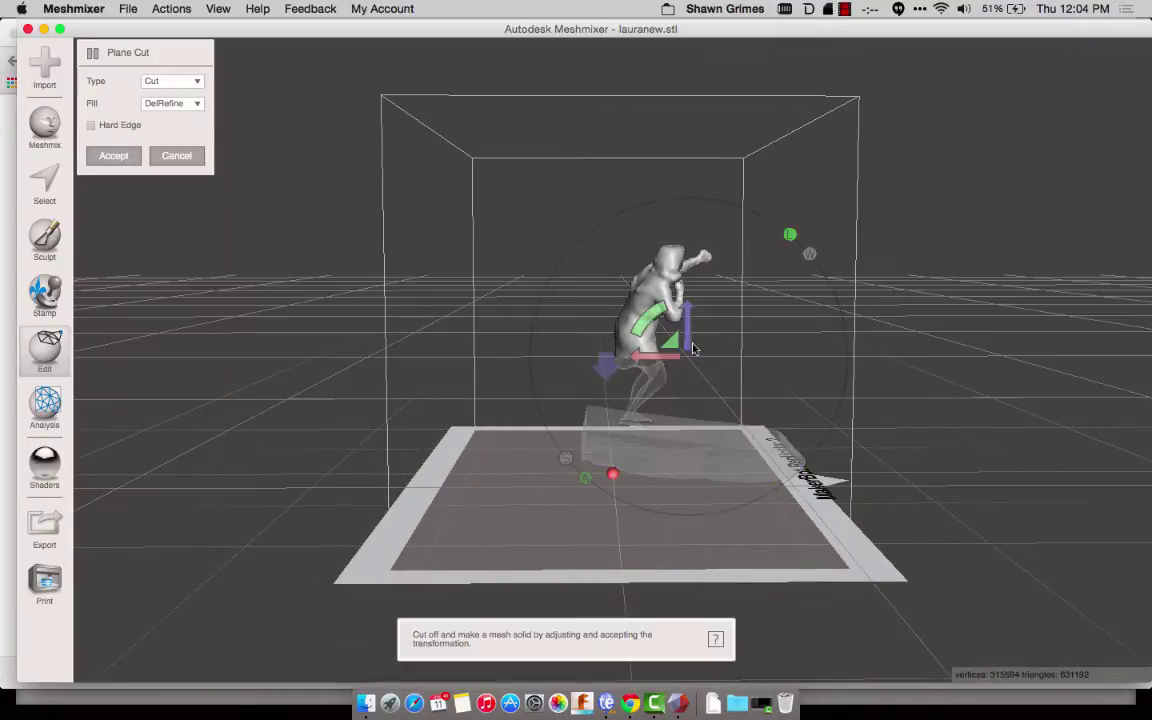
left_click_drag(733, 348, 738, 521)
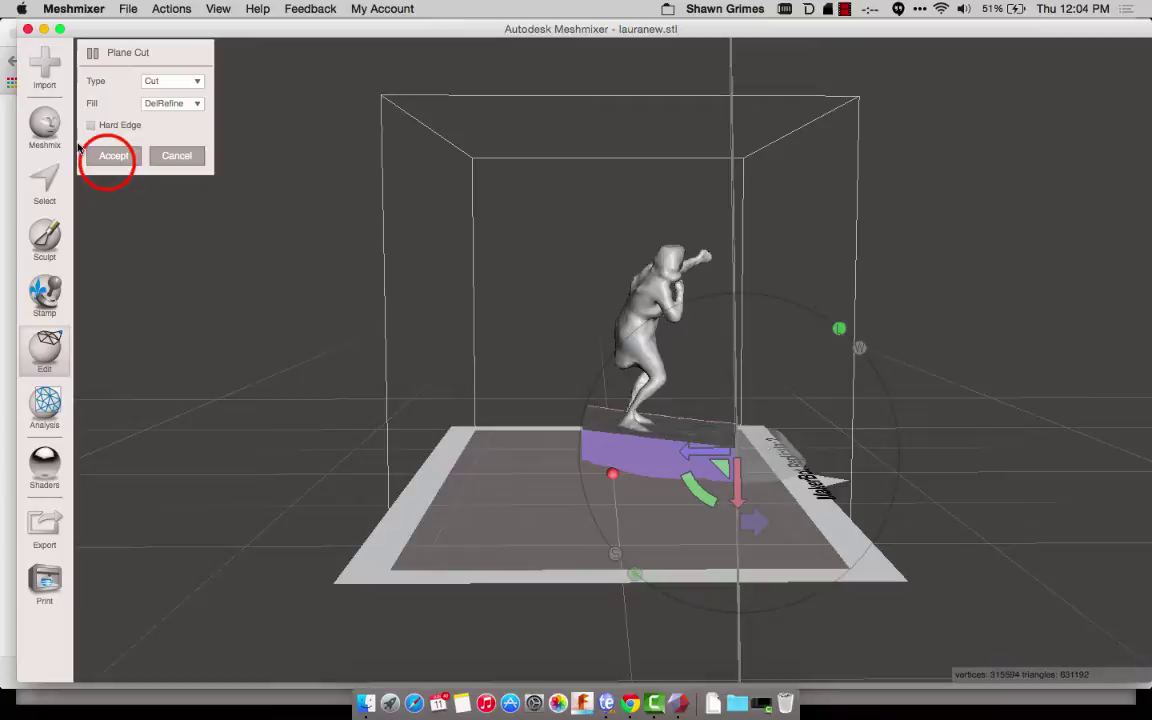
key("a")
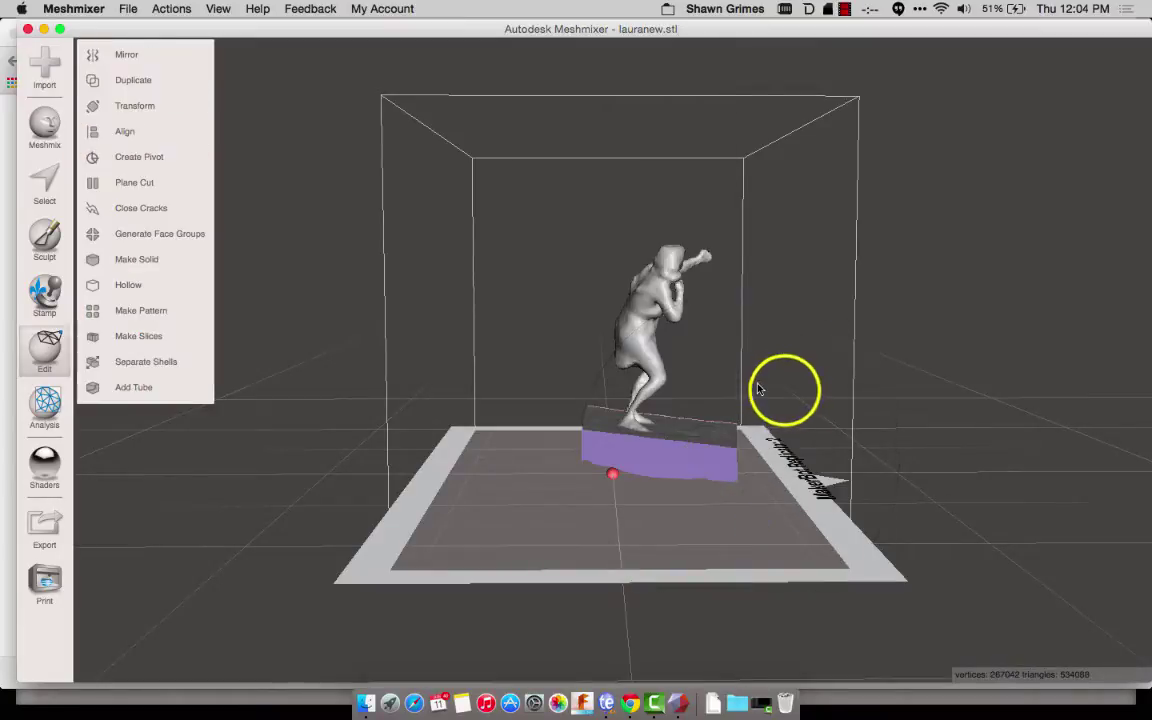
Step: Rotate the model about -5.8 degrees around X to level the top of the base, and accept the transform
mouse_move(784, 390)
right_mouse_down()
mouse_move(707, 434)
mouse_move(507, 399)
mouse_move(556, 400)
mouse_move(560, 457)
mouse_move(695, 430)
mouse_move(810, 372)
mouse_move(786, 374)
right_mouse_up()
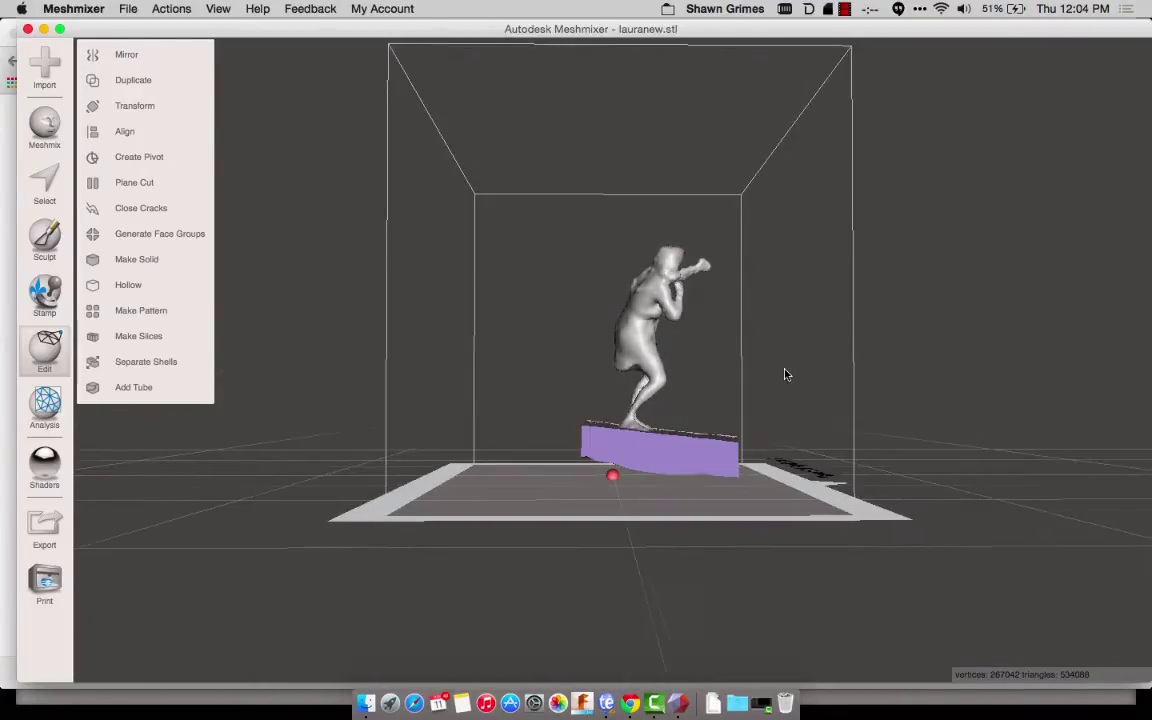
left_click(128, 107)
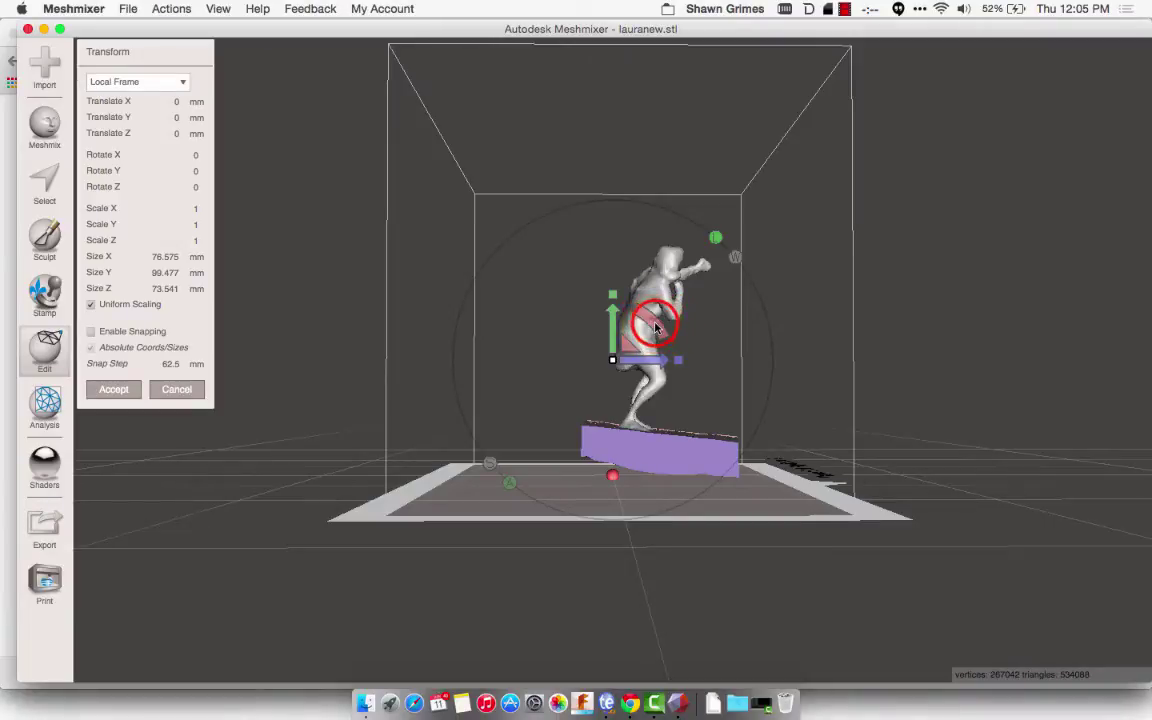
left_click_drag(655, 330, 722, 348)
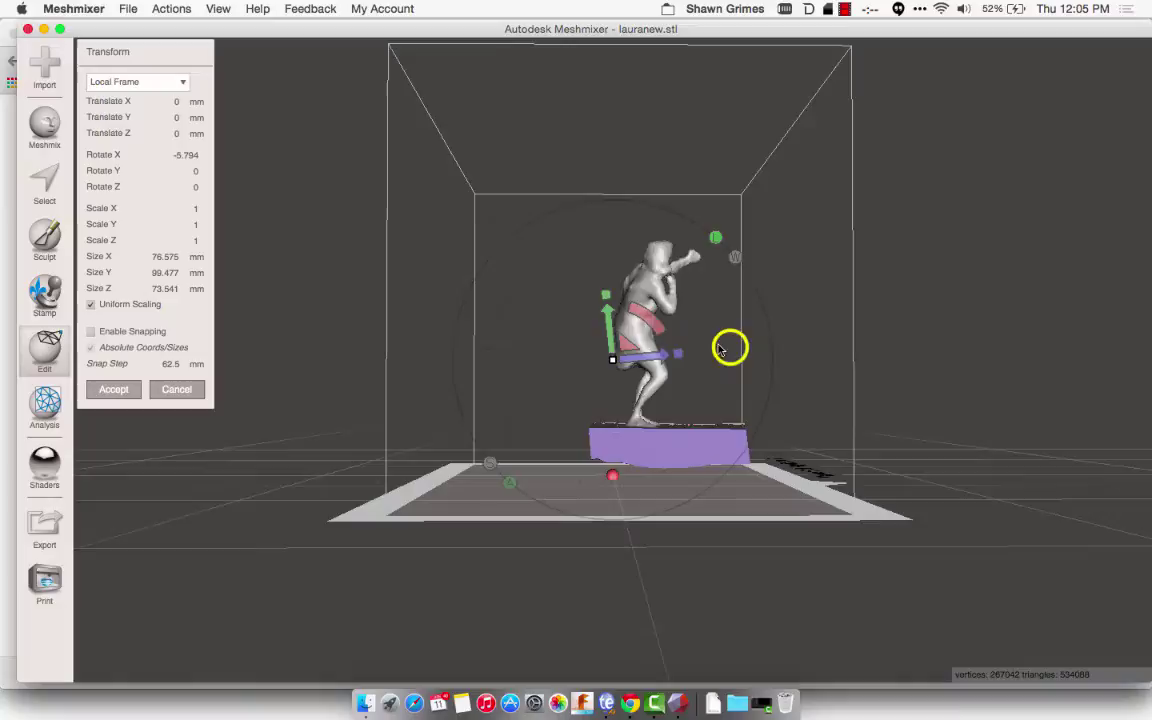
right_click_drag(718, 345, 484, 346)
mouse_move(767, 352)
right_mouse_down()
mouse_move(620, 357)
mouse_move(764, 375)
mouse_move(755, 370)
right_mouse_up()
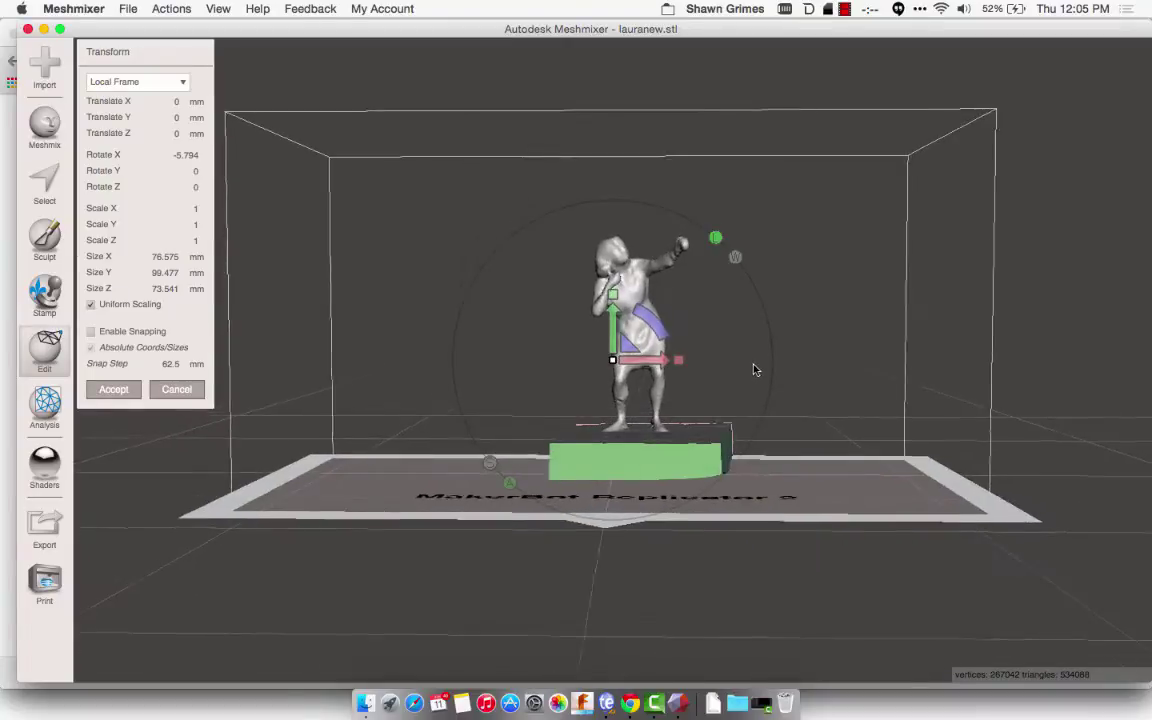
left_click(114, 389)
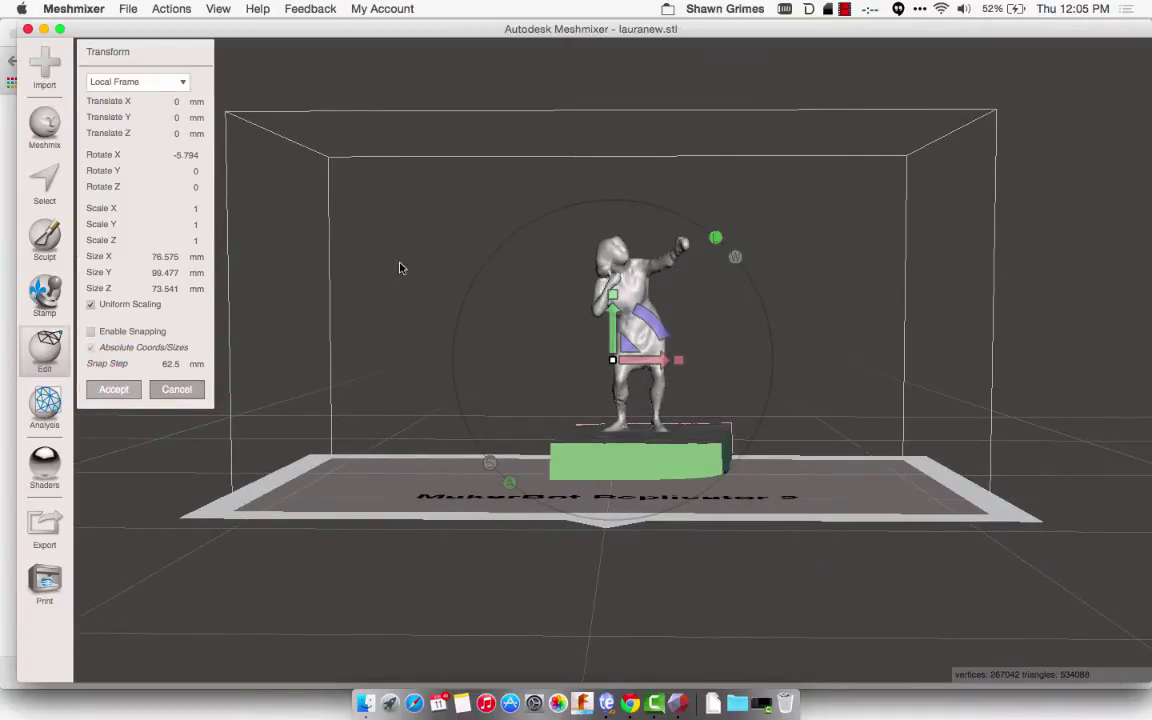
Step: Cut away the thick block of the base with a horizontal plane cut just below the figure's feet
left_click(135, 183)
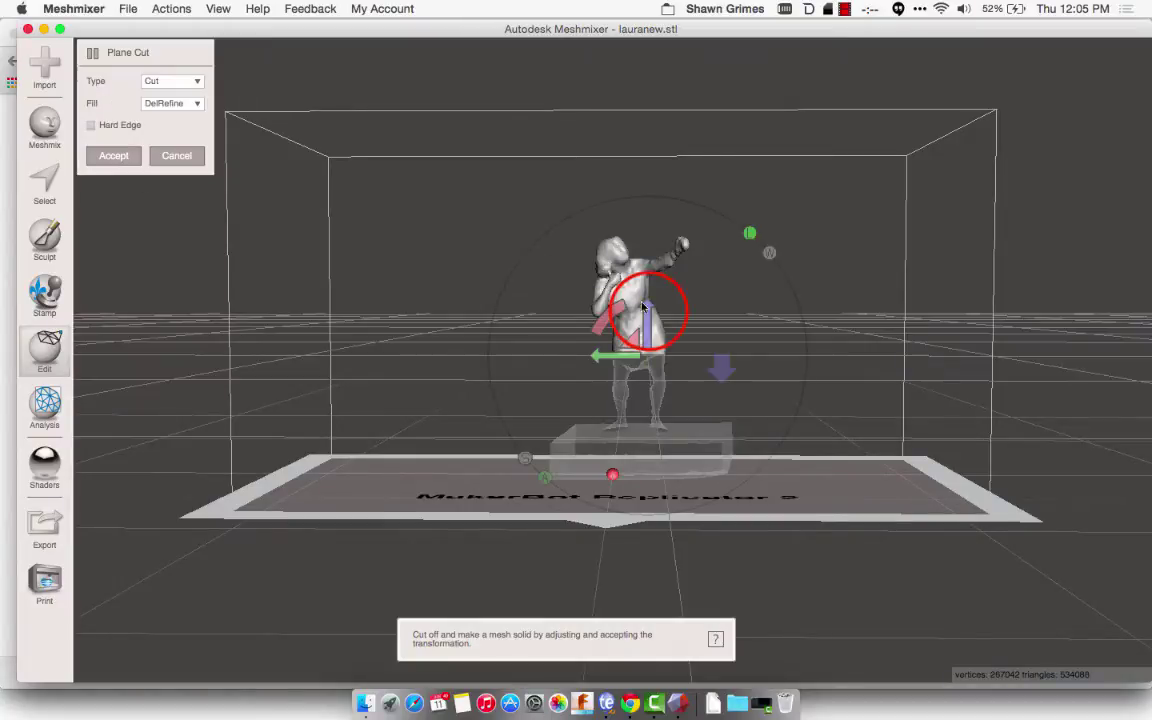
left_click_drag(643, 307, 662, 403)
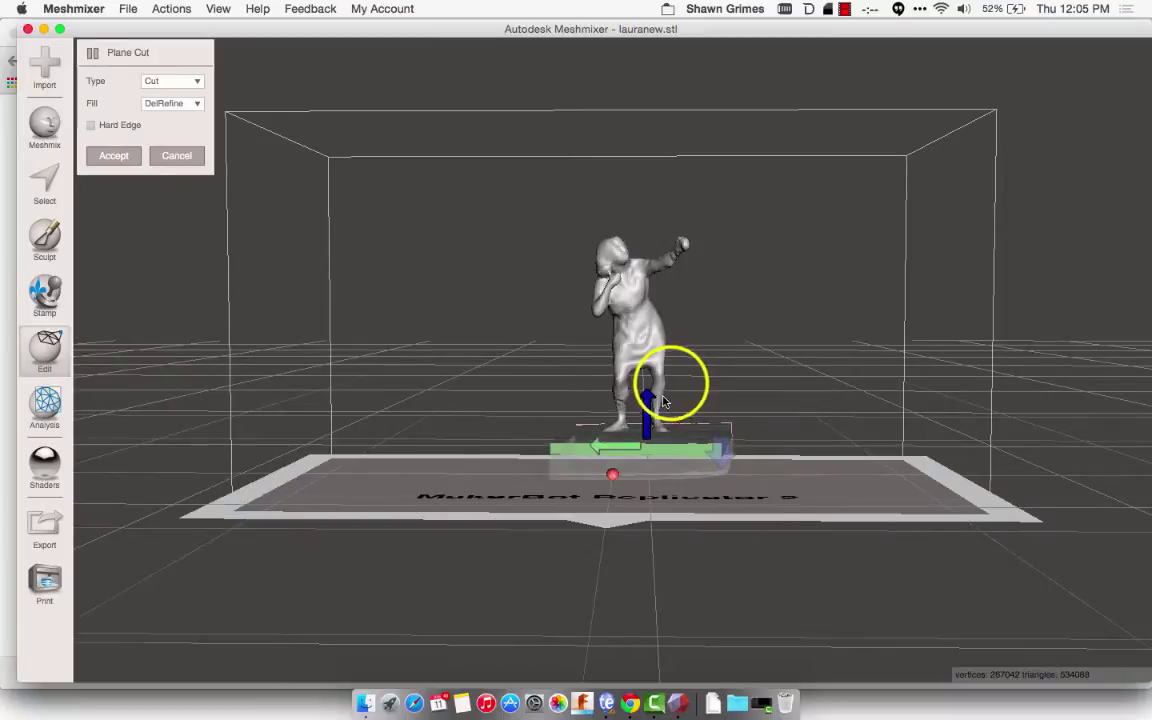
right_click_drag(671, 383, 672, 412)
left_click(672, 412)
left_click_drag(654, 413, 654, 410)
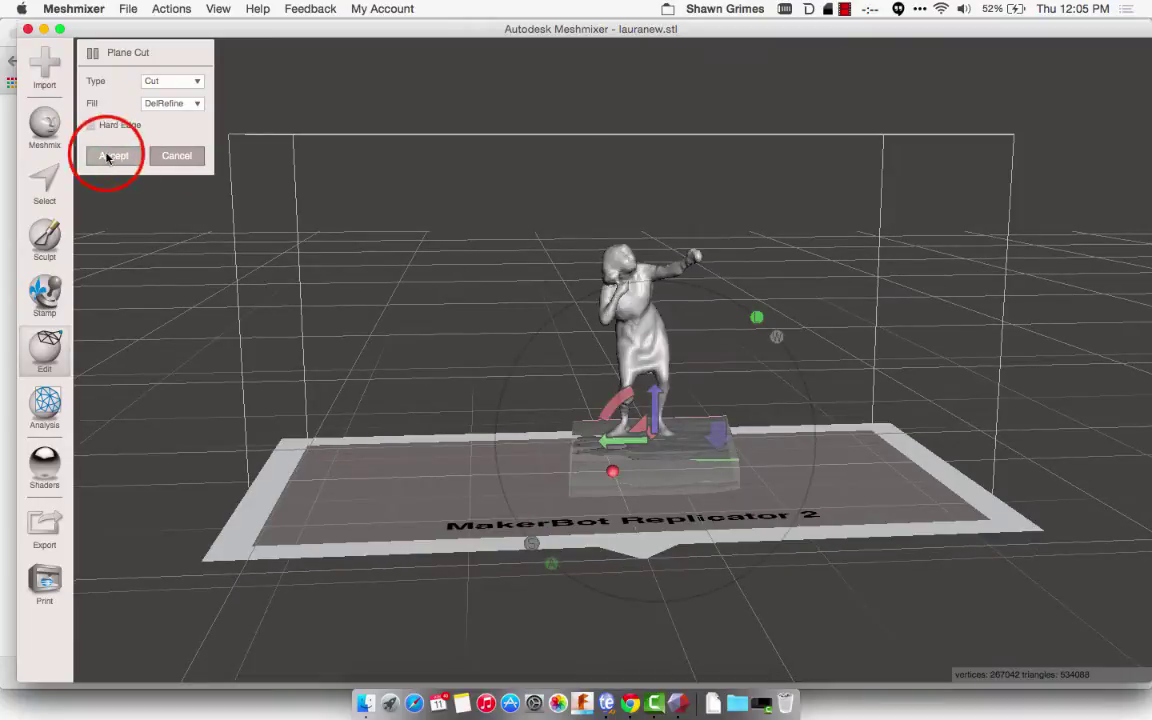
left_click(702, 350)
Step: Lasso-select and delete the base surface beside the foot under the outstretched arm and the ragged area in front of the figure
right_click_drag(700, 352, 743, 417)
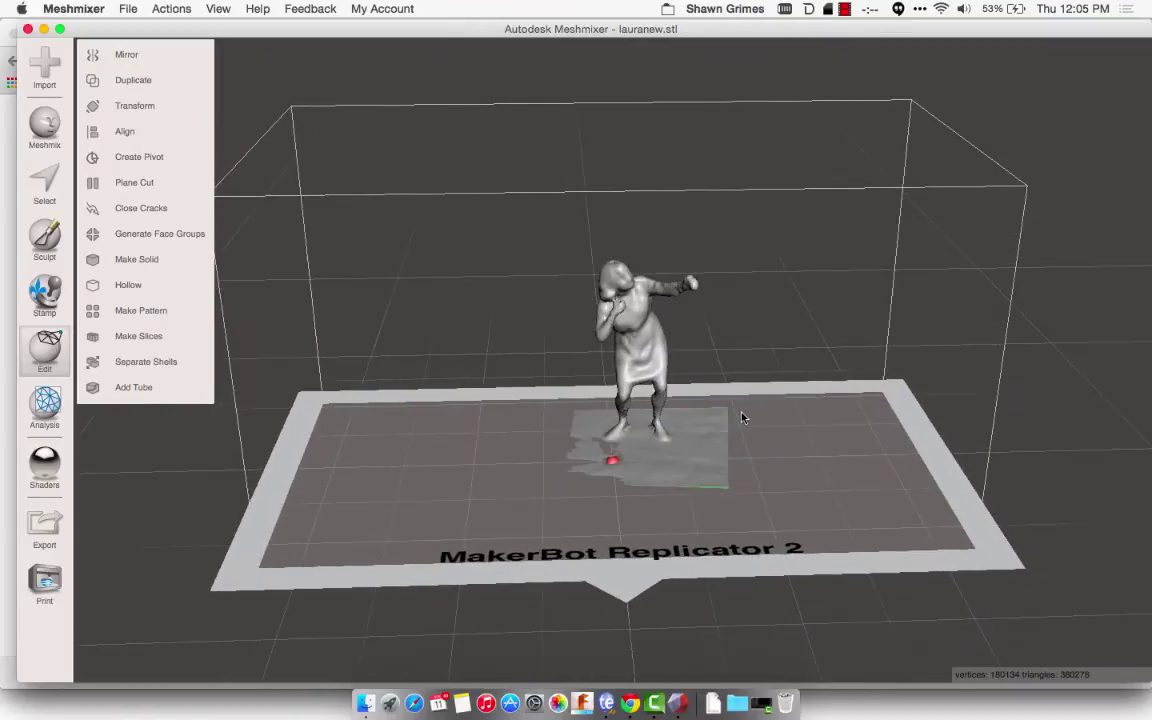
left_click(45, 185)
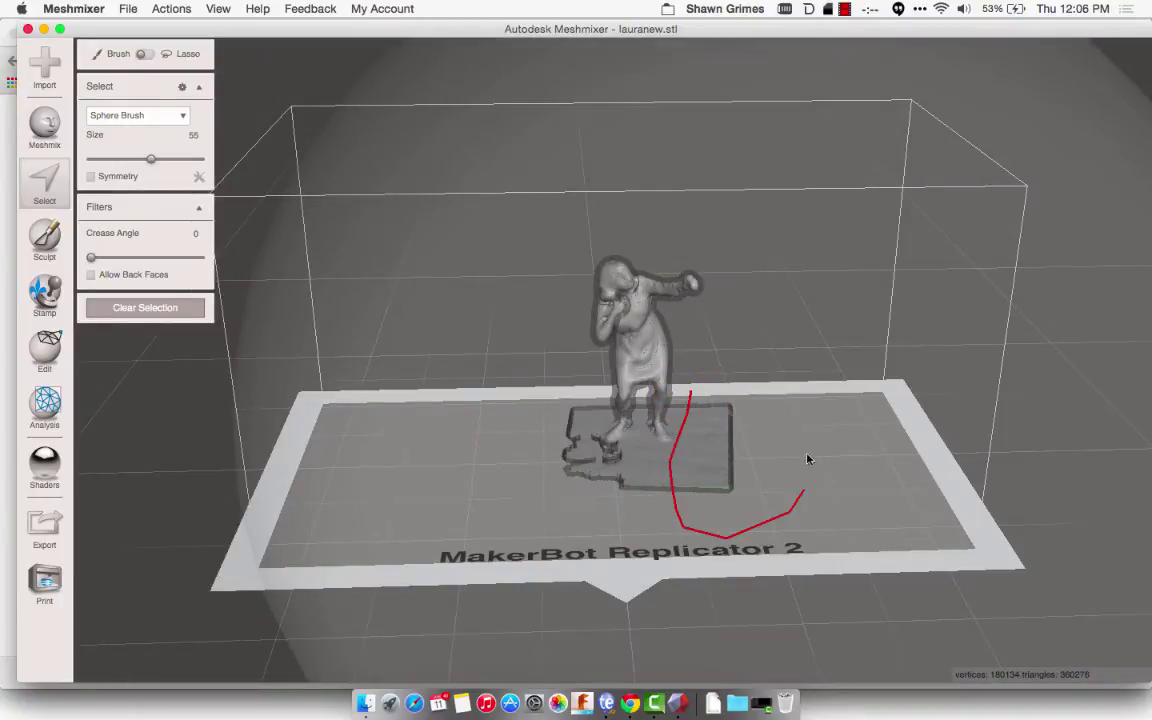
left_click_drag(700, 395, 782, 447)
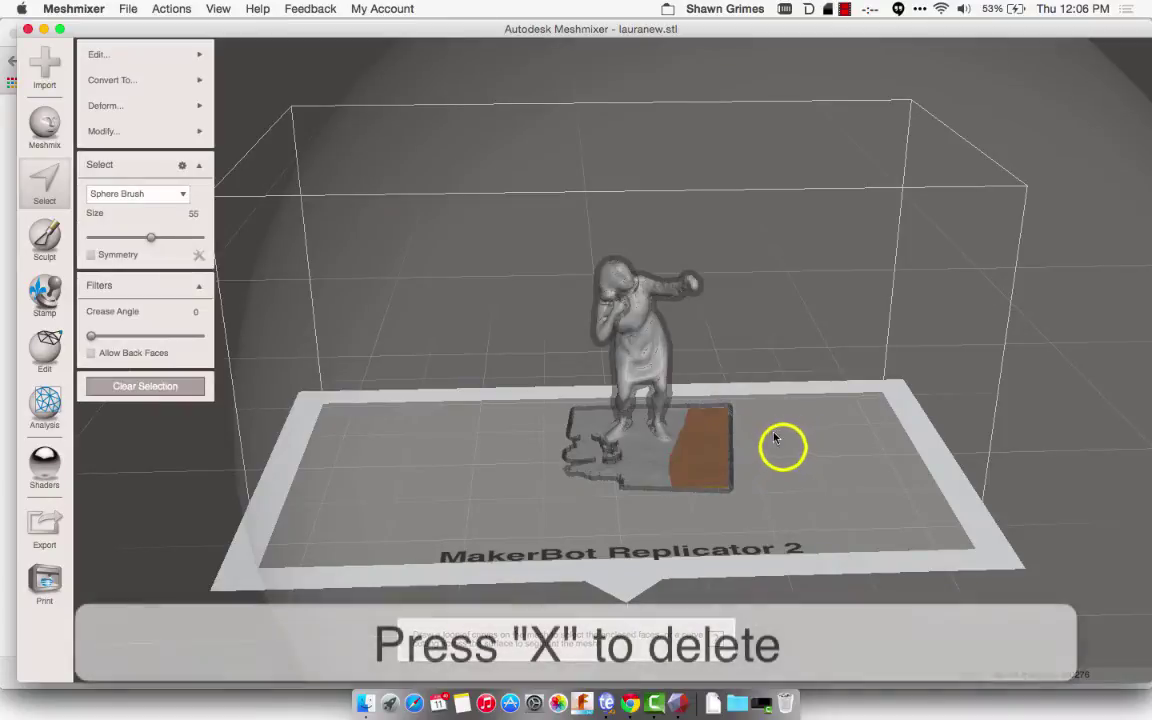
mouse_move(784, 450)
right_mouse_down()
mouse_move(661, 376)
mouse_move(716, 444)
right_mouse_up()
key("x")
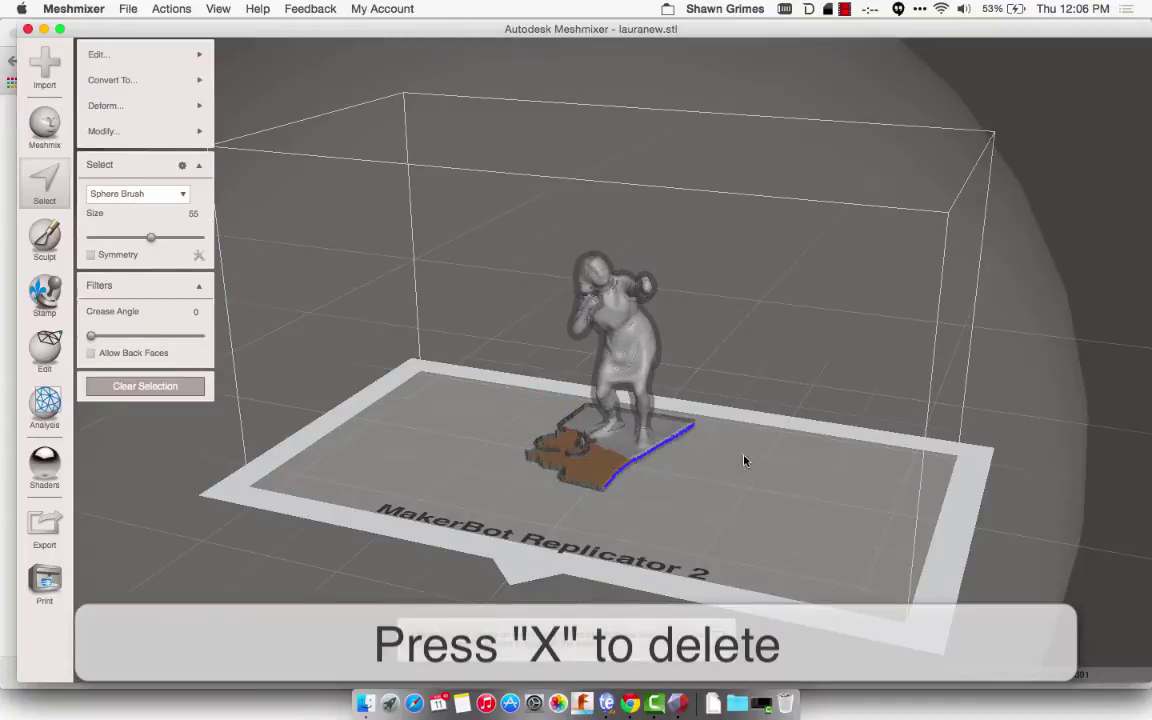
mouse_move(776, 419)
right_mouse_down()
mouse_move(704, 461)
mouse_move(535, 468)
right_mouse_up()
key("x")
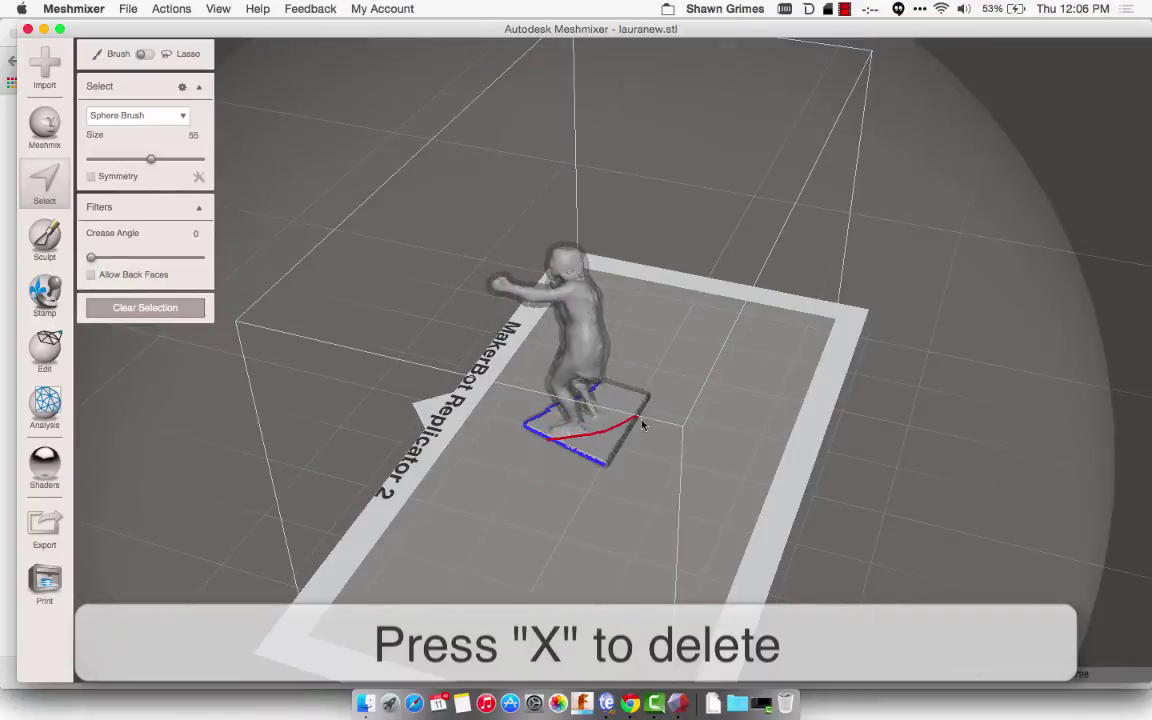
Step: Lasso-select and delete the base surface behind the figure and on the side opposite the outstretched arm
left_click_drag(613, 481, 590, 484)
key("x")
right_click_drag(717, 446, 620, 466)
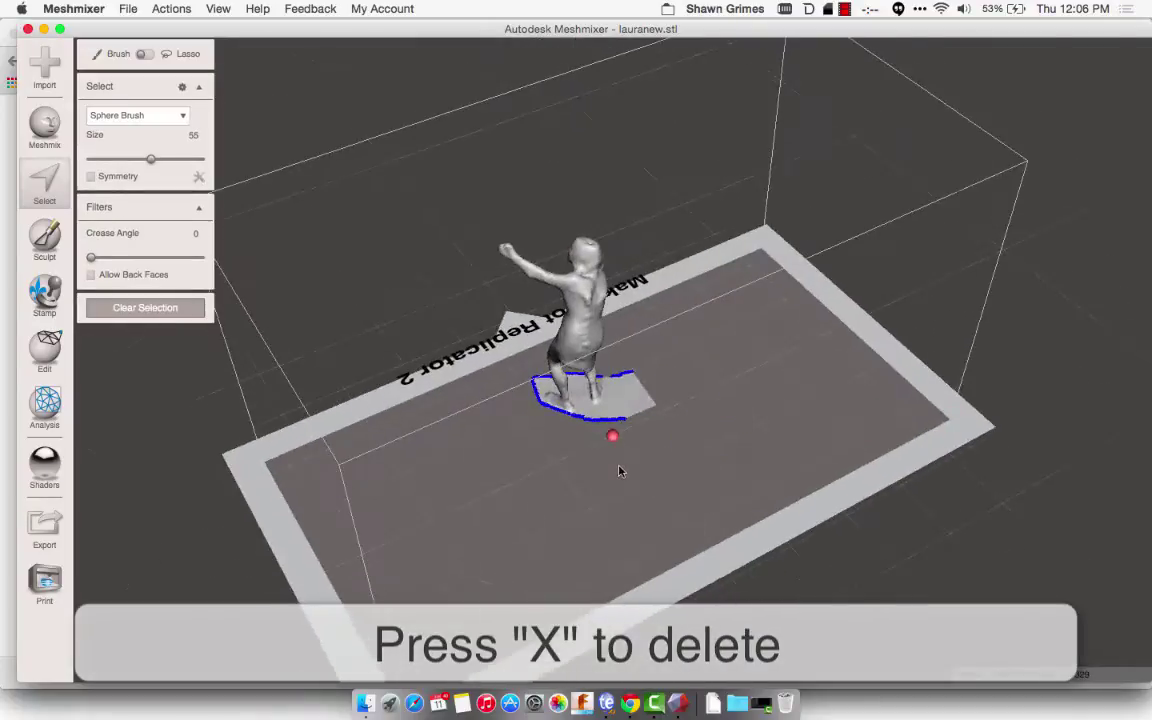
left_click_drag(618, 362, 600, 418)
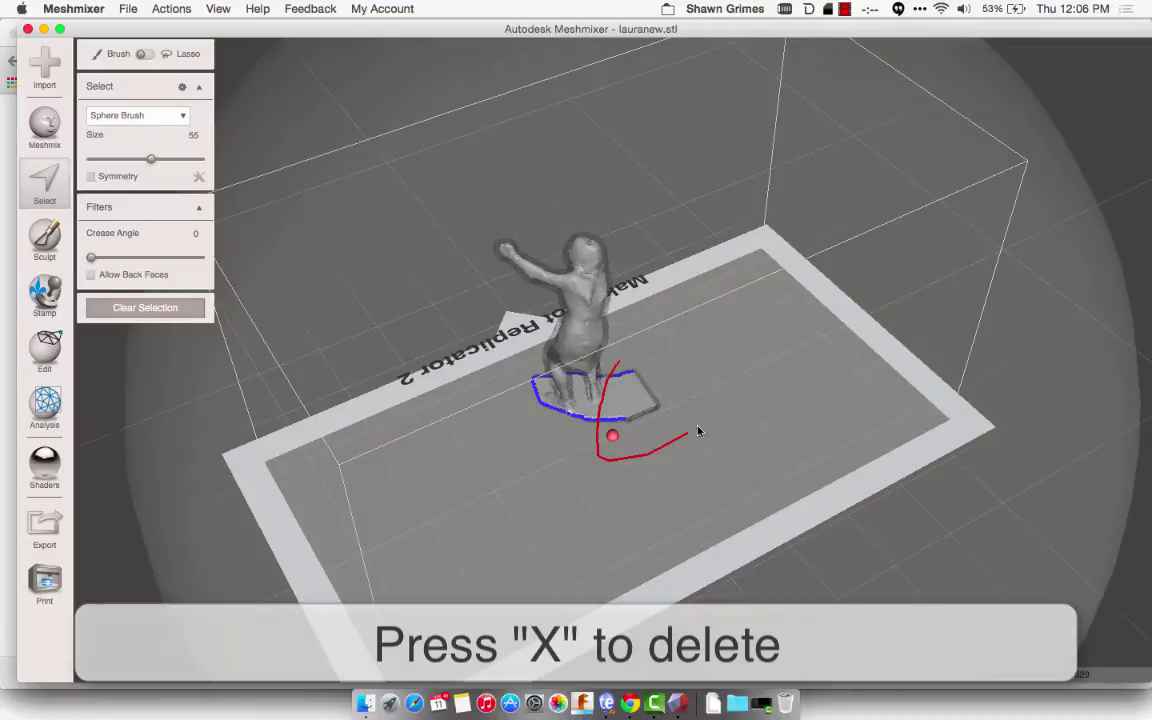
left_click_drag(668, 366, 668, 385)
key("x")
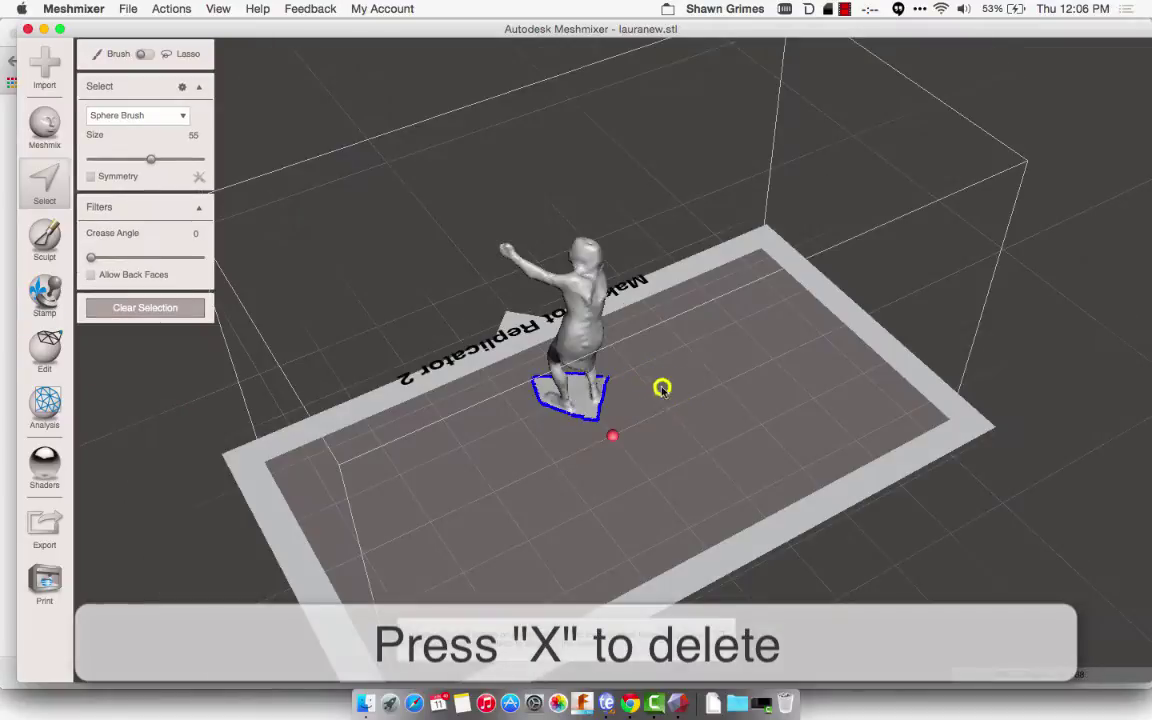
Step: Lasso-select and delete the leftover base surface in front of the toes, and clear the selection
mouse_move(690, 440)
right_mouse_down()
mouse_move(507, 420)
mouse_move(412, 424)
mouse_move(514, 429)
mouse_move(422, 422)
mouse_move(386, 453)
right_mouse_up()
left_click(685, 441)
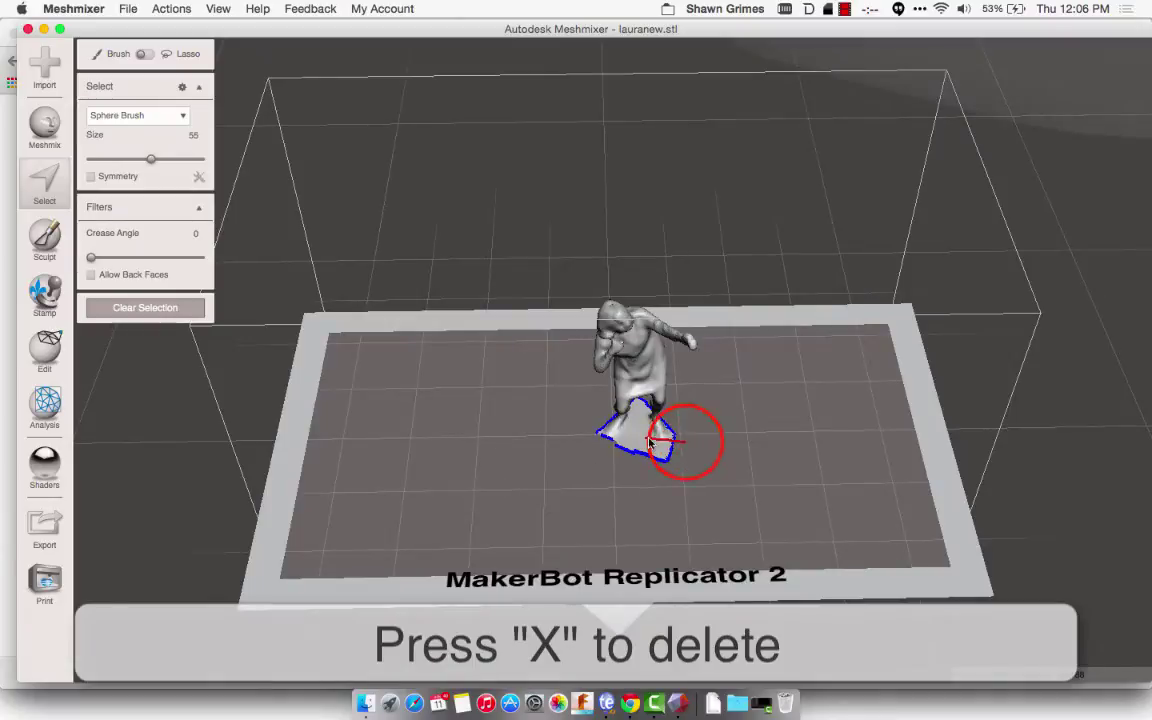
left_click_drag(738, 443, 738, 451)
key("x")
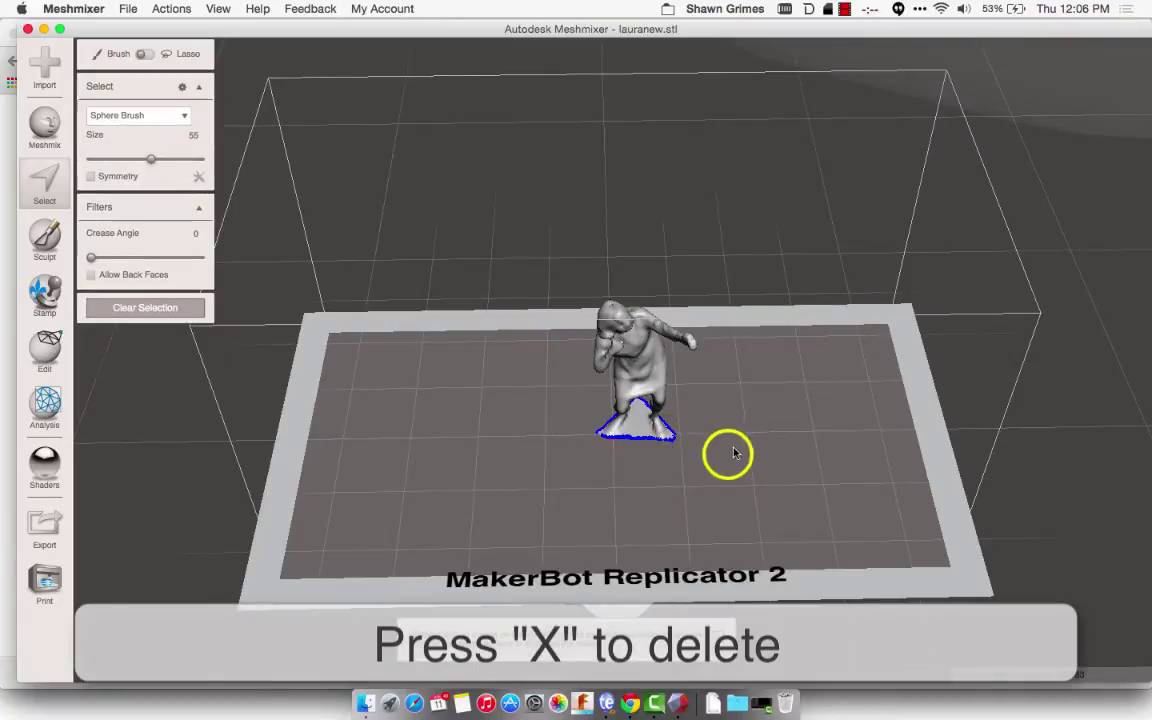
mouse_move(733, 452)
right_mouse_down()
mouse_move(727, 416)
mouse_move(715, 445)
mouse_move(568, 334)
mouse_move(593, 342)
right_mouse_up()
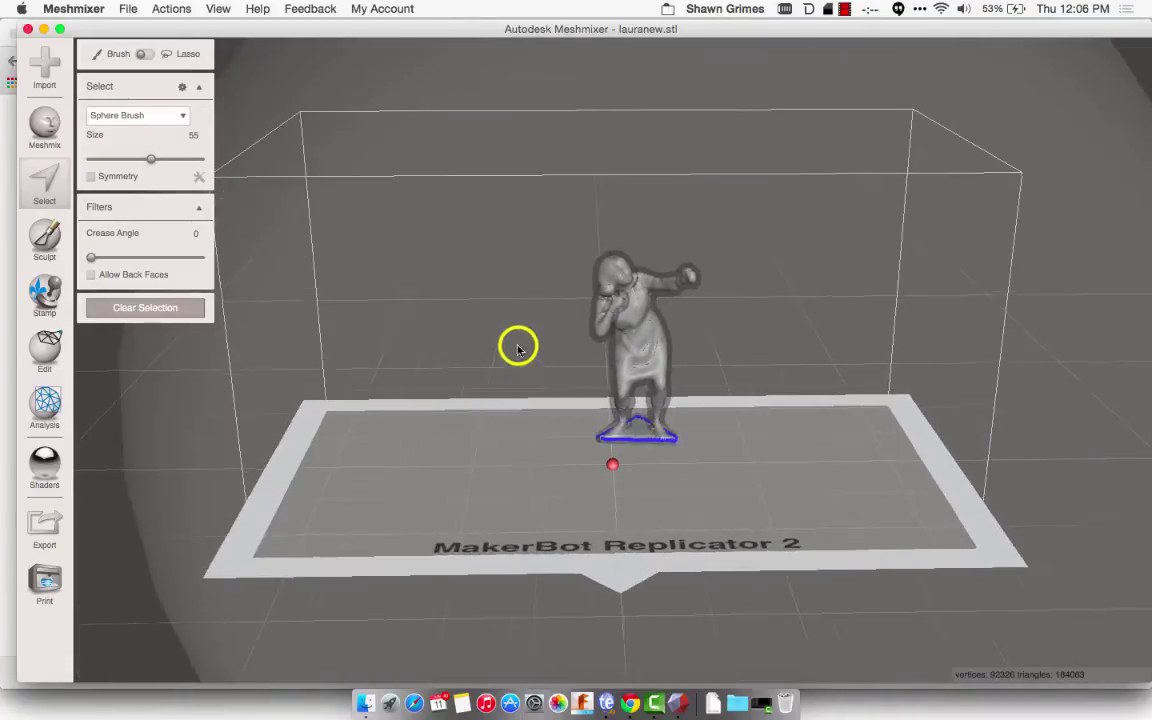
mouse_move(517, 345)
right_mouse_down()
mouse_move(496, 247)
mouse_move(575, 398)
mouse_move(524, 396)
mouse_move(563, 383)
mouse_move(524, 342)
mouse_move(530, 317)
mouse_move(527, 329)
right_mouse_up()
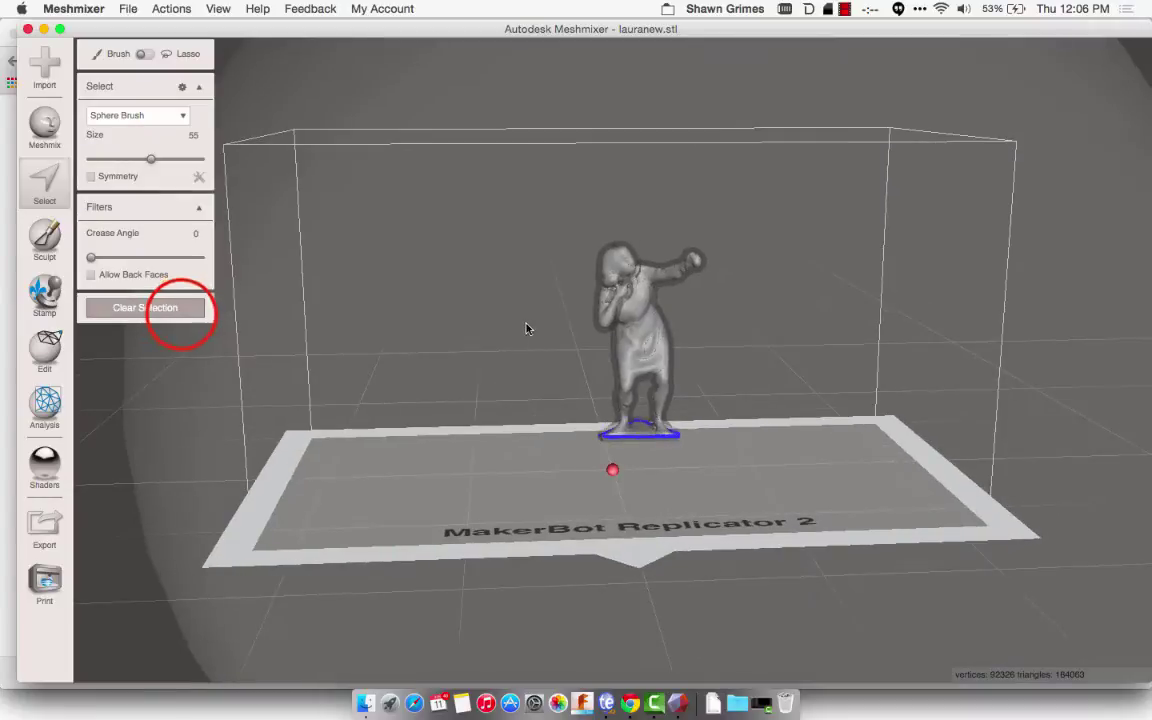
left_click(181, 312)
Step: Add a cylinder primitive to the scene as a separate object and turn off its uniform scaling
right_click_drag(384, 315, 403, 368)
left_click(44, 122)
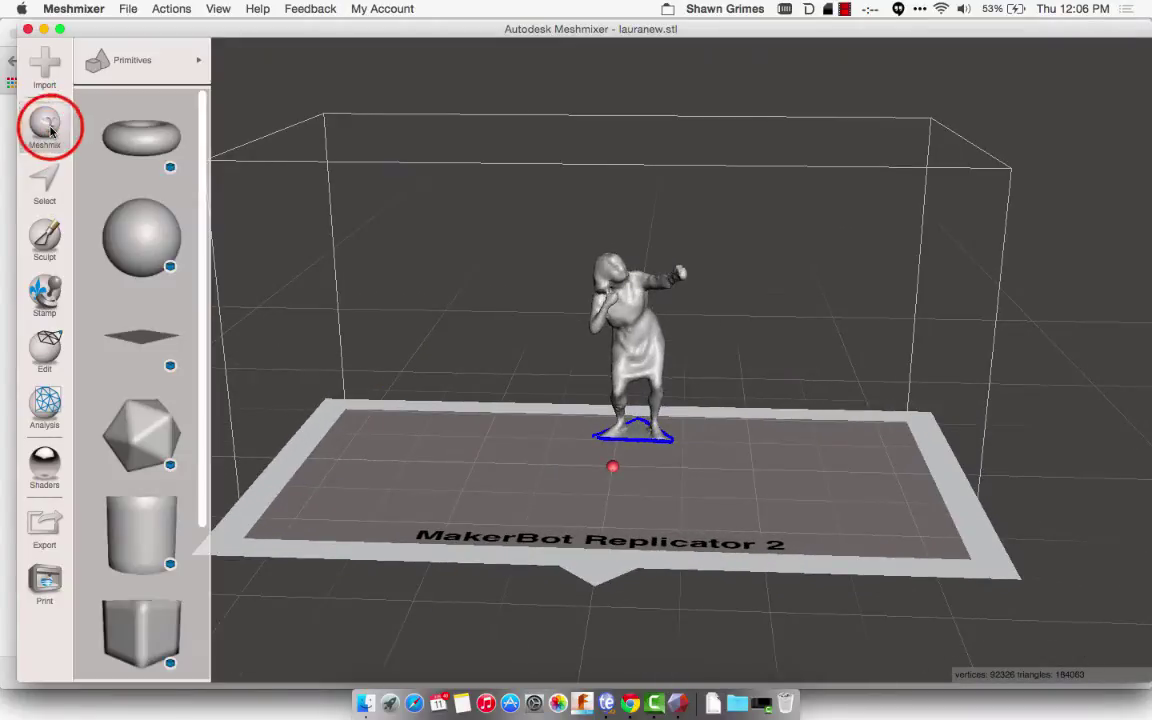
left_click_drag(140, 533, 359, 447)
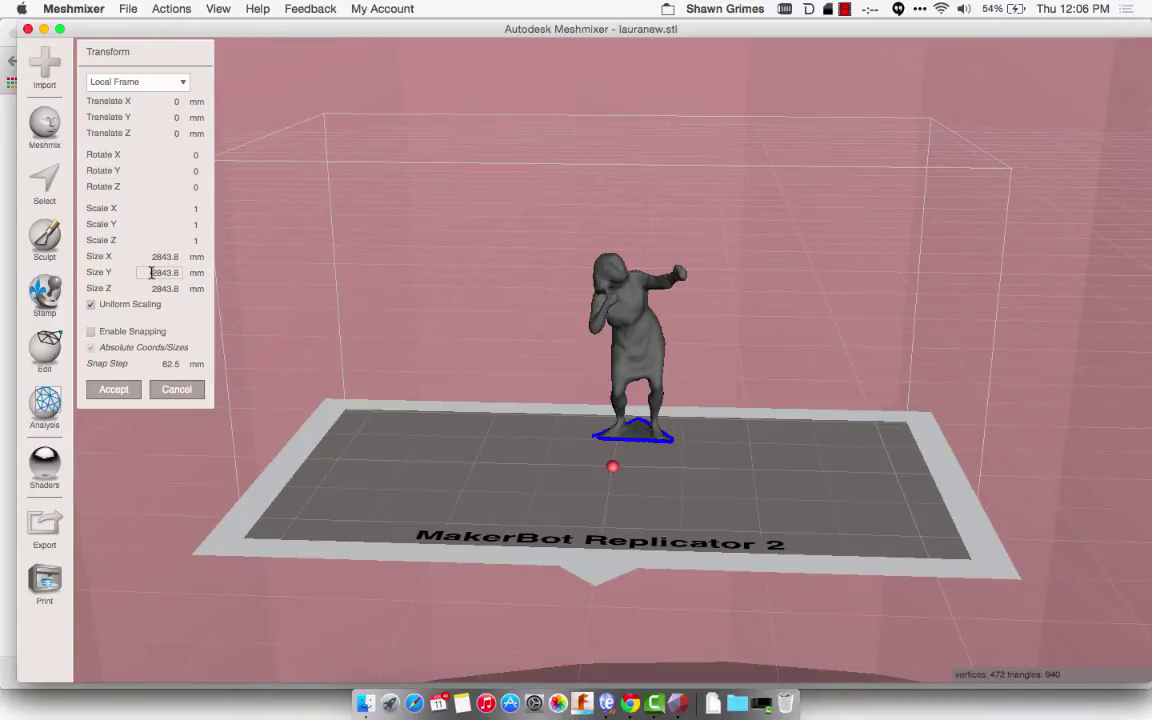
left_click(91, 305)
Step: Size the cylinder to 60 mm in X, 4 mm in Y and 60 mm in Z, and accept the transform
double_click(147, 257)
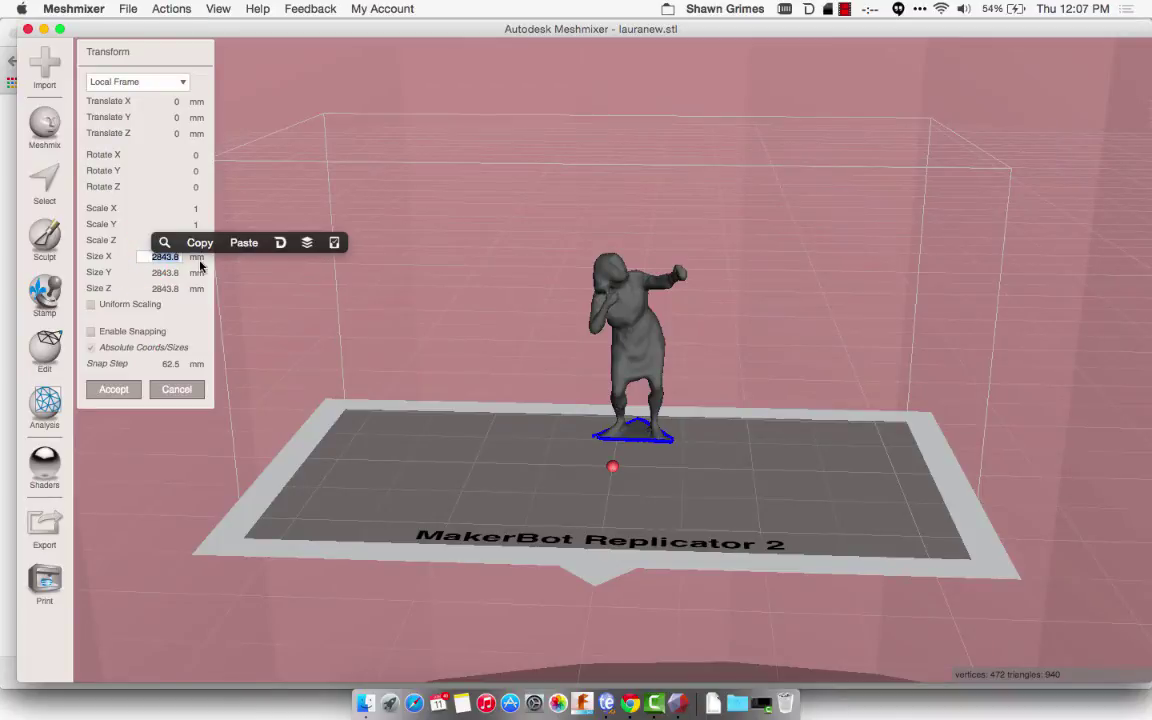
type("60")
key("Tab")
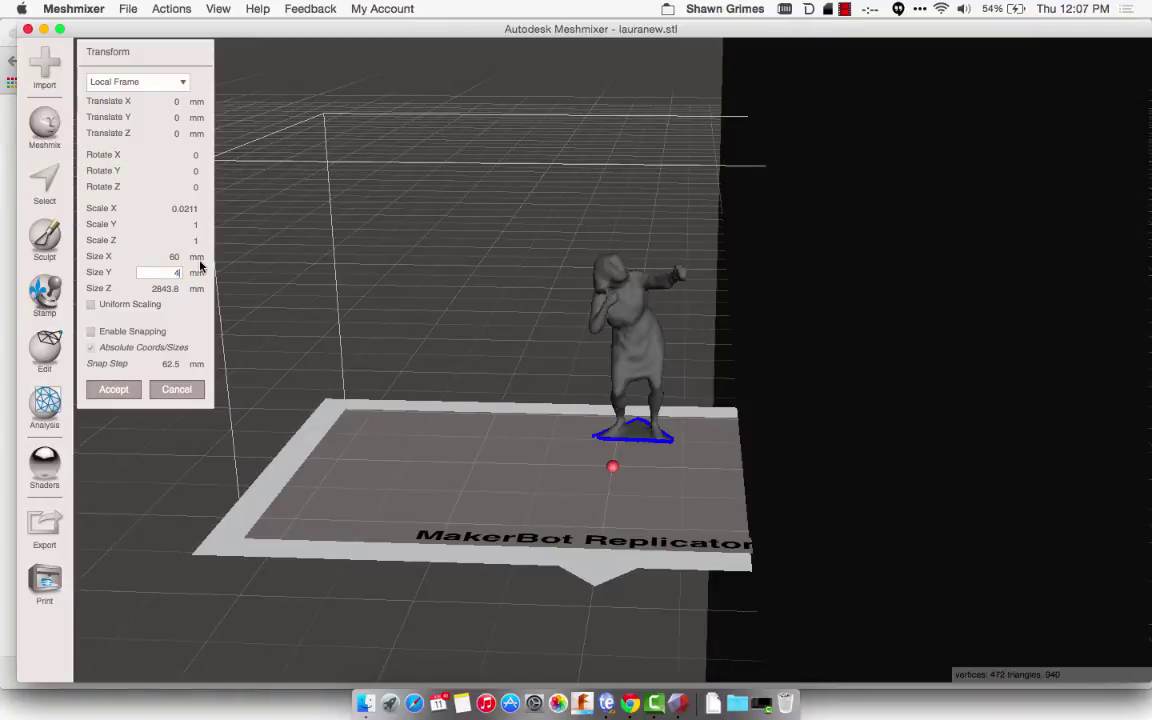
key("Tab")
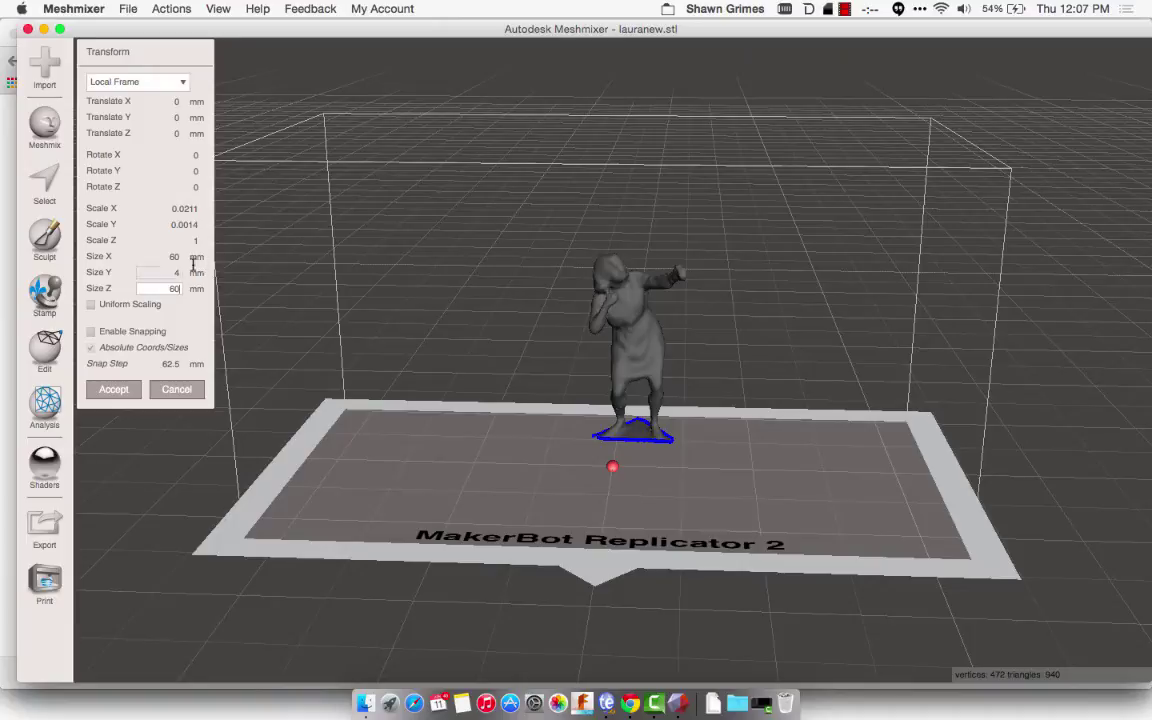
left_click(160, 271)
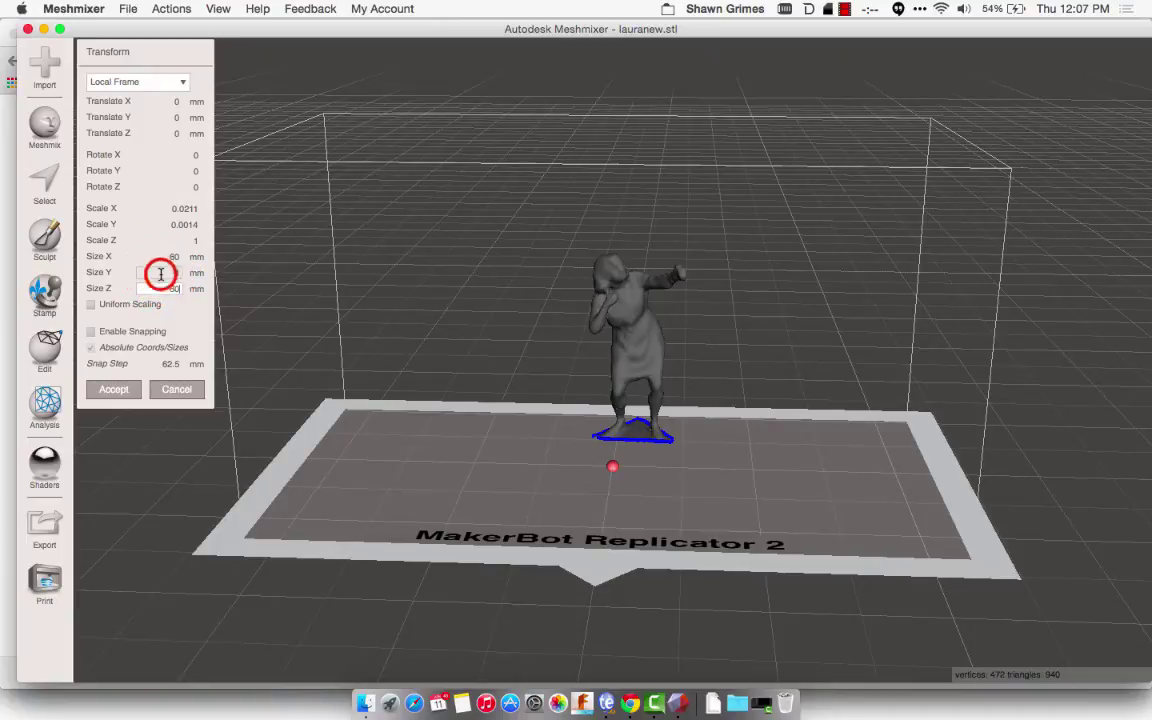
left_click(165, 289)
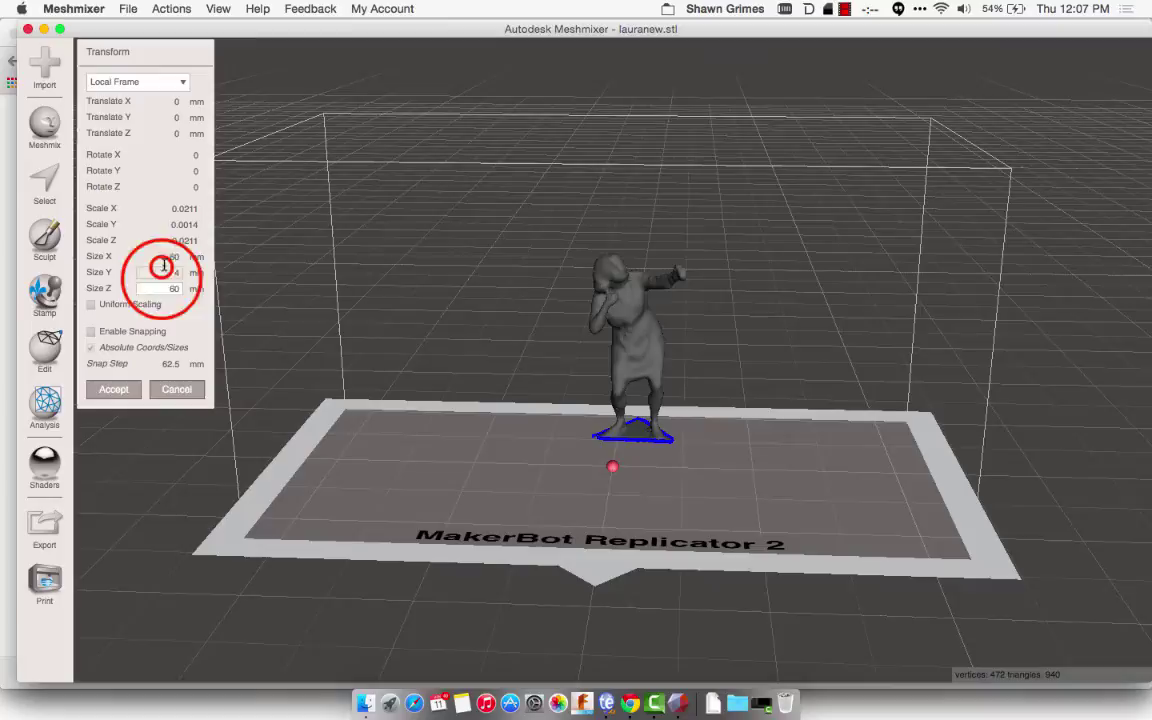
left_click(110, 394)
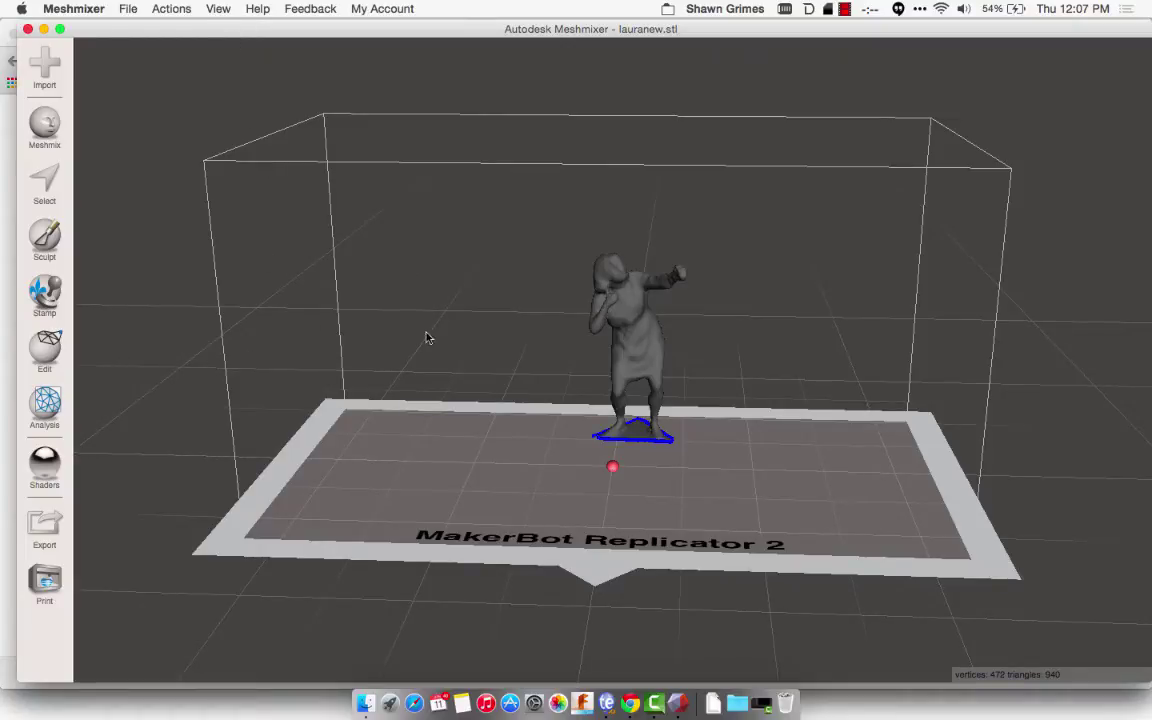
Step: Align the cylinder's base point to World Origin / Y-up with Translate and Rotate
scroll(398, 263, "down", 10)
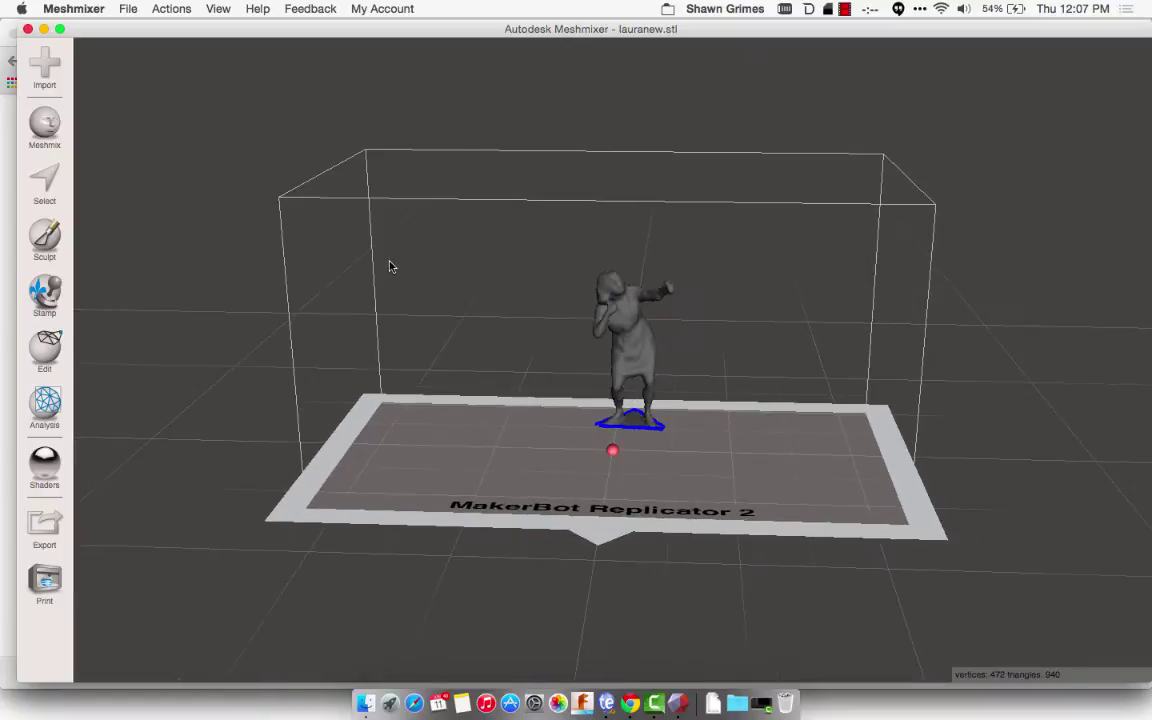
scroll(400, 203, "down", 8)
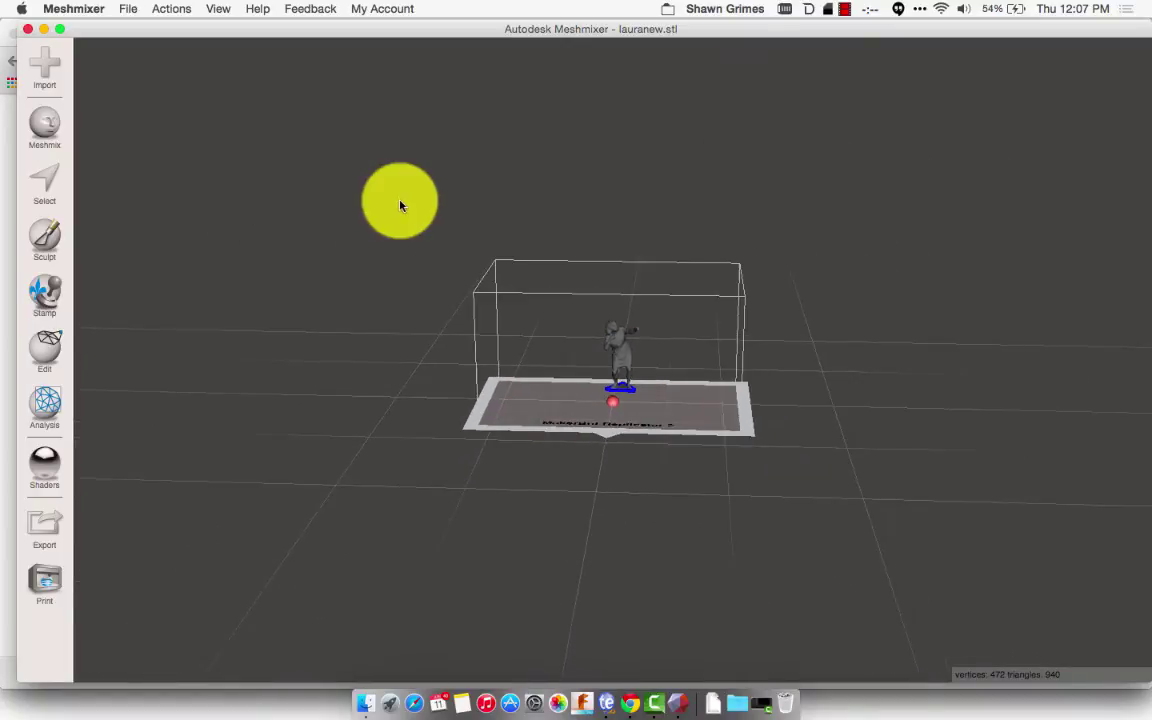
scroll(400, 198, "down", 1)
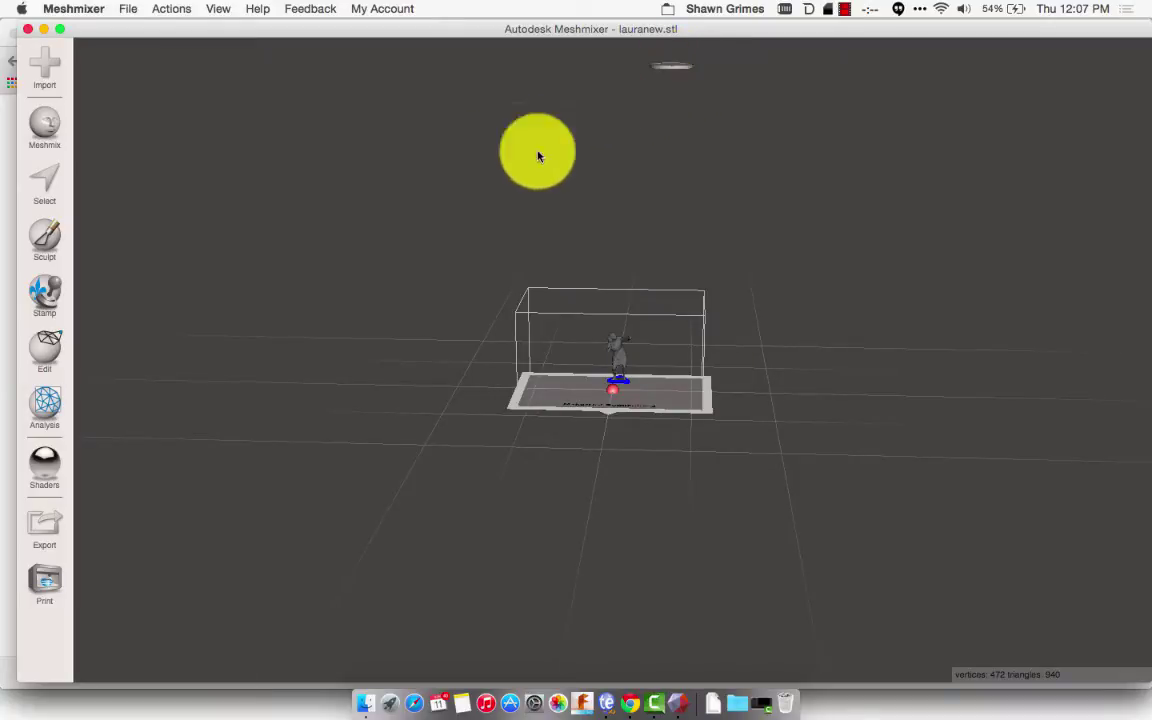
left_click(44, 348)
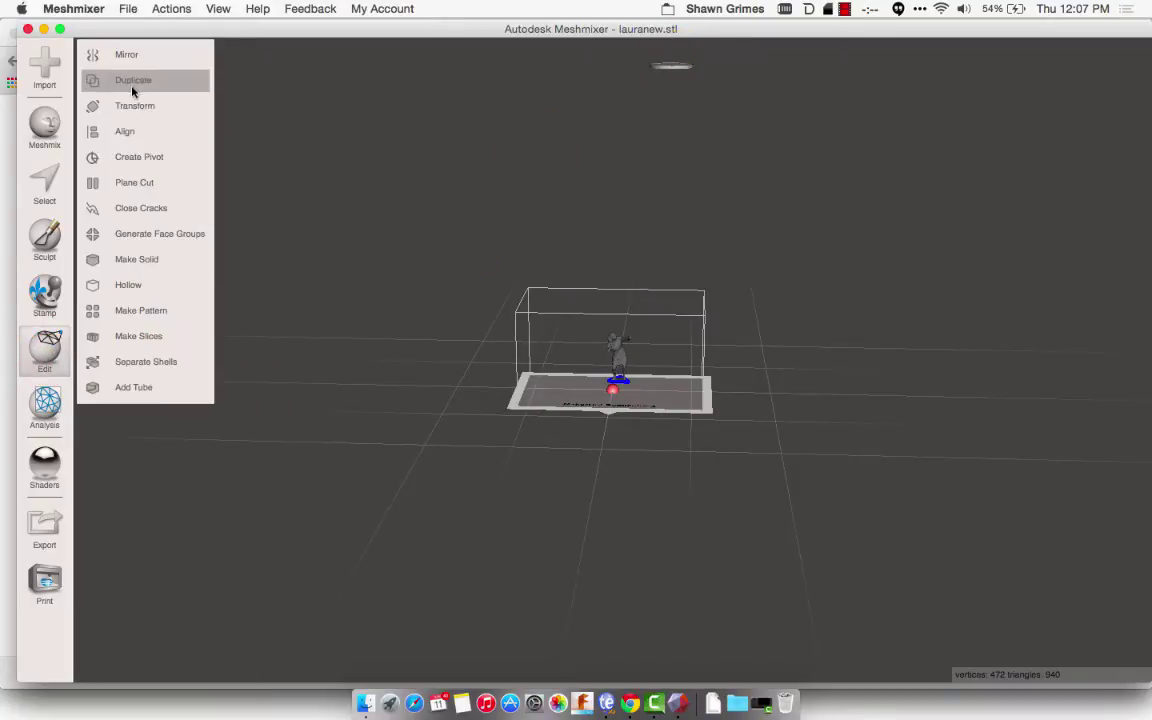
left_click(126, 134)
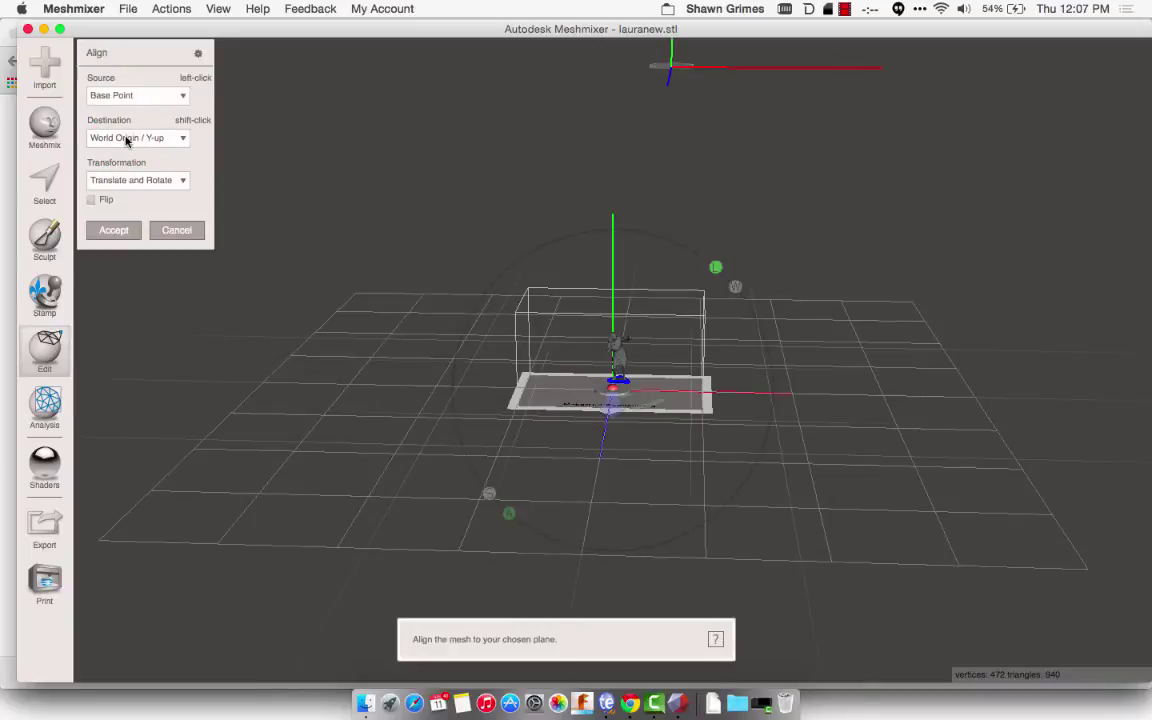
left_click(108, 231)
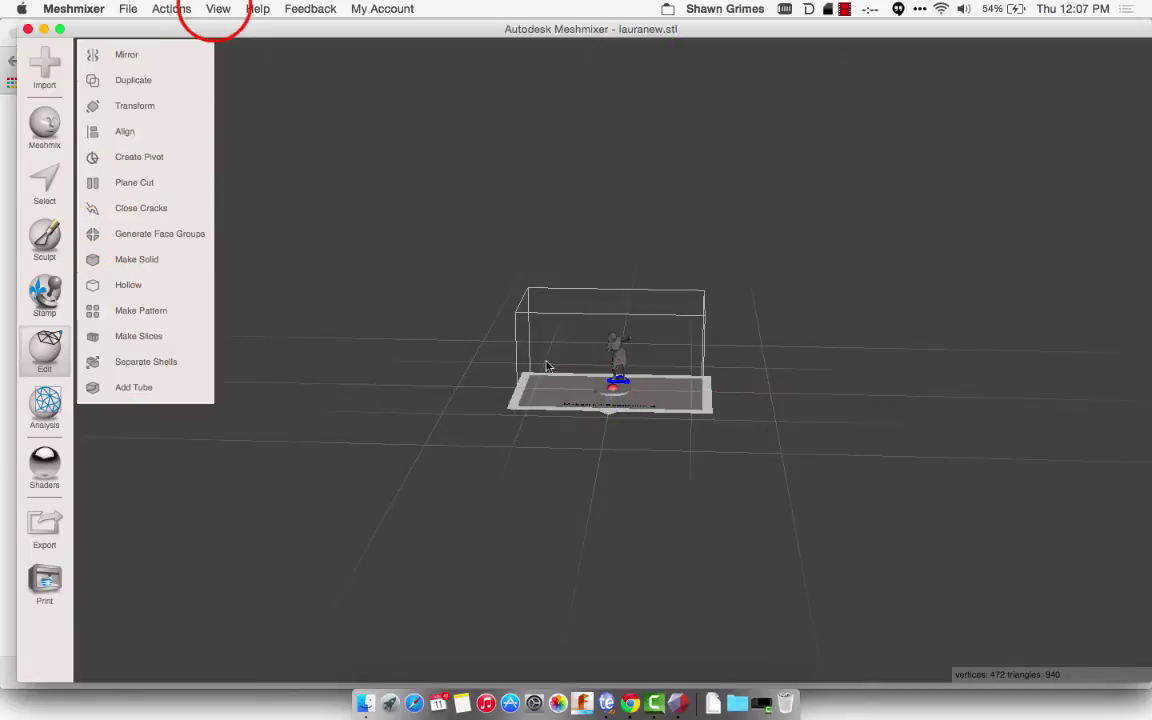
left_click(220, 8)
left_click(230, 29)
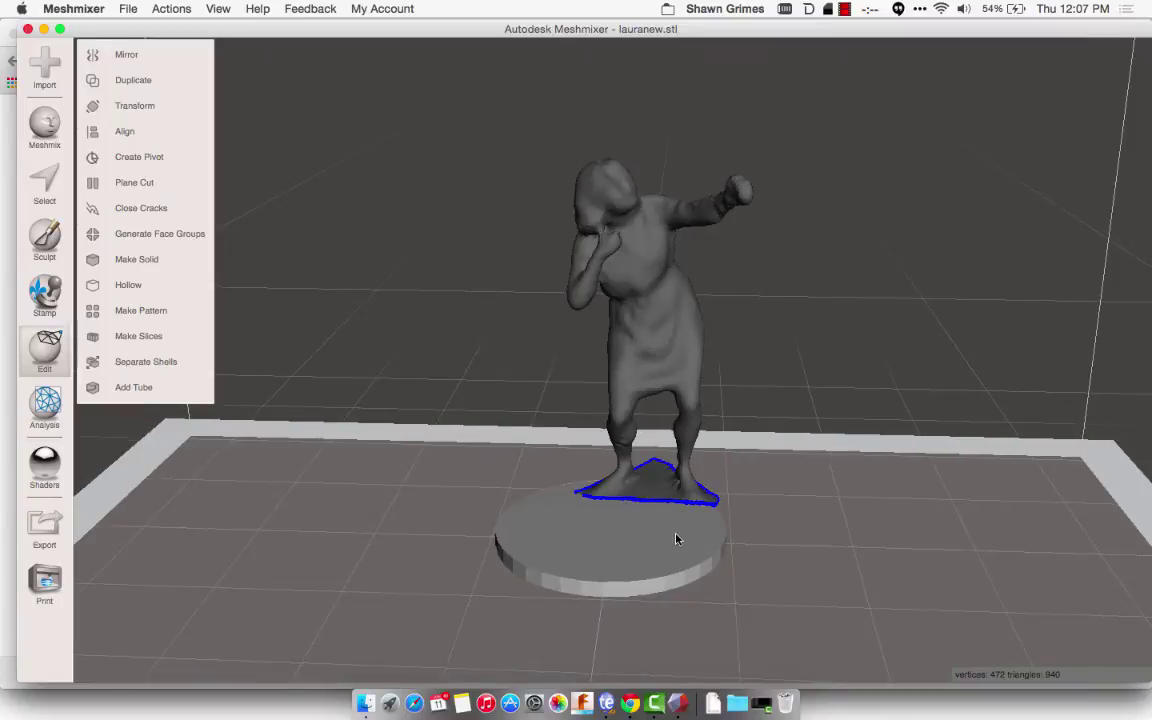
Step: Align the body scan to the world origin so it stands on the cylinder, and accept the alignment
left_click(630, 305)
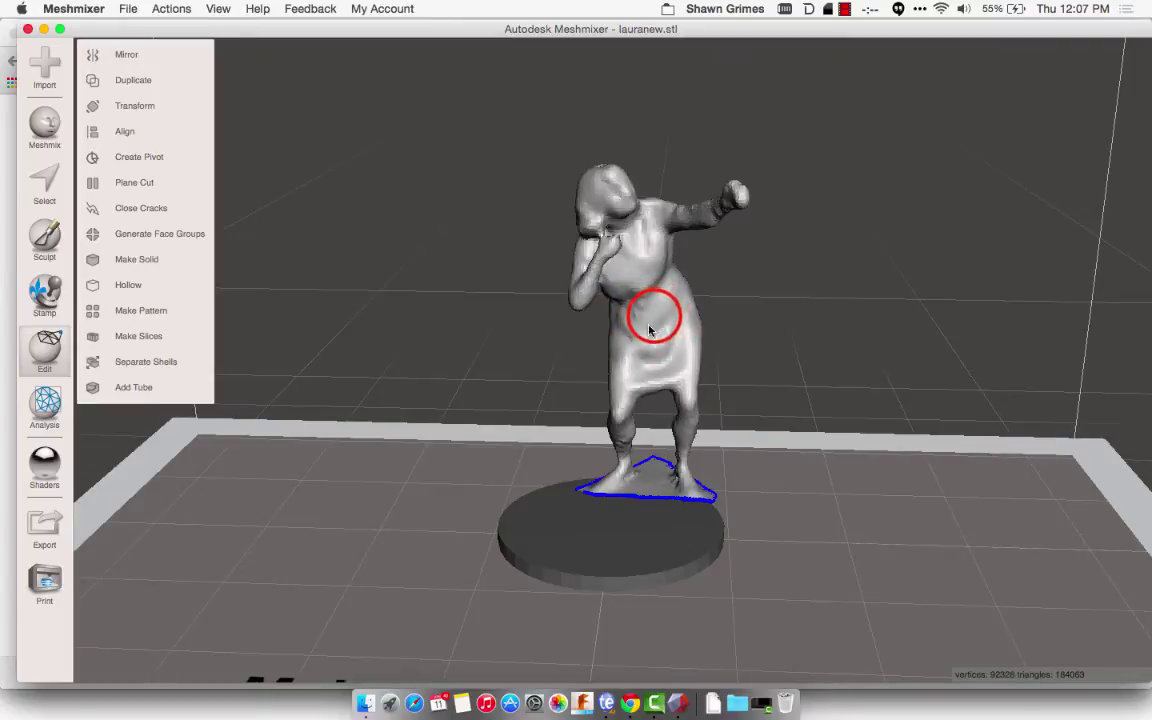
left_click(110, 133)
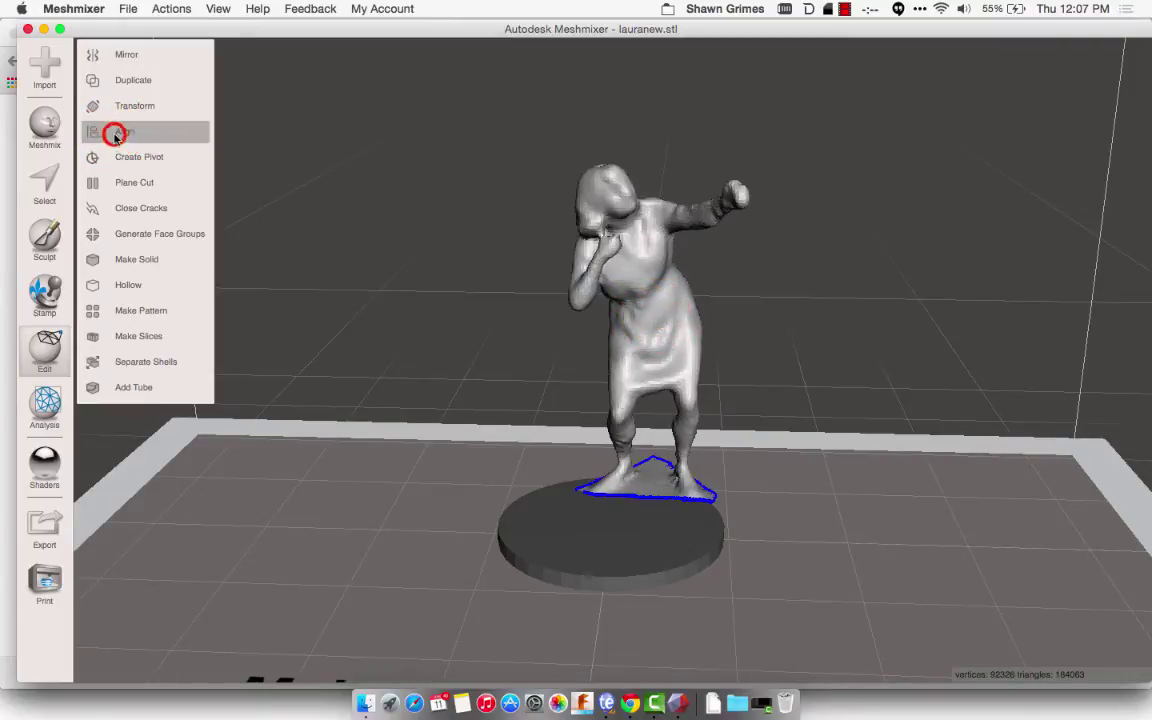
left_click(112, 230)
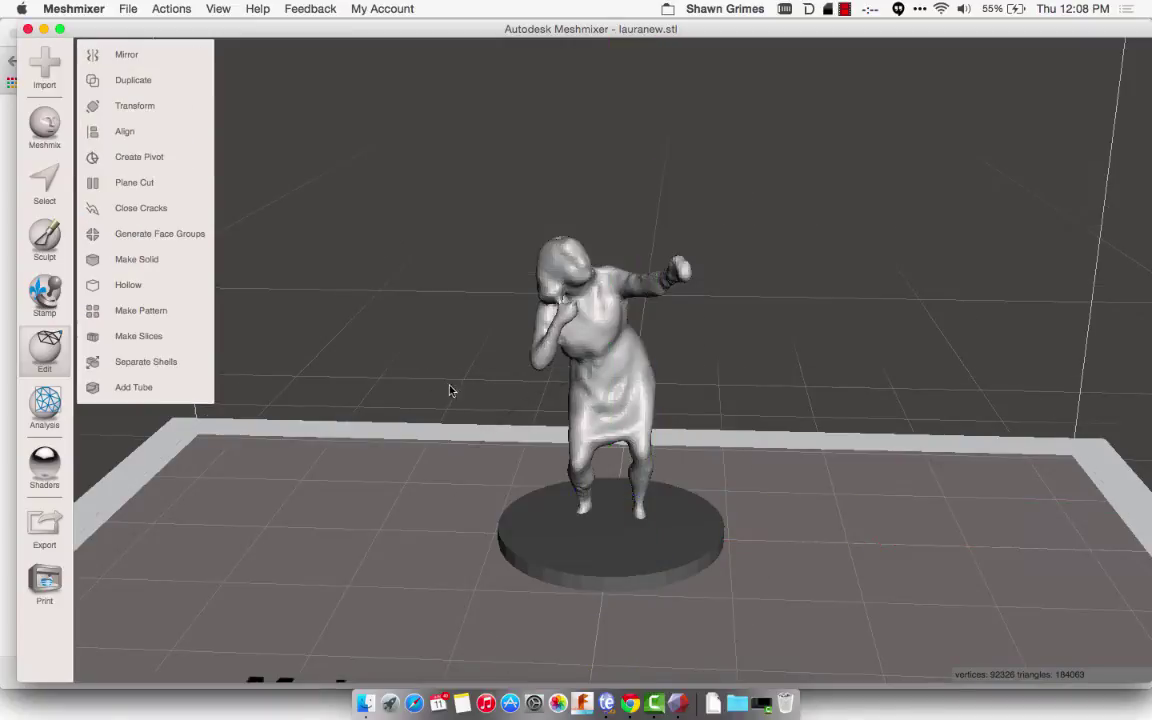
Step: Start a Transform on the figure and raise it about 3.09 mm in Y until its feet sit on the cylinder's upper surface
mouse_move(643, 579)
left_mouse_down()
mouse_move(668, 521)
mouse_move(658, 581)
mouse_move(666, 550)
mouse_move(674, 627)
mouse_move(646, 646)
mouse_move(656, 566)
left_mouse_up()
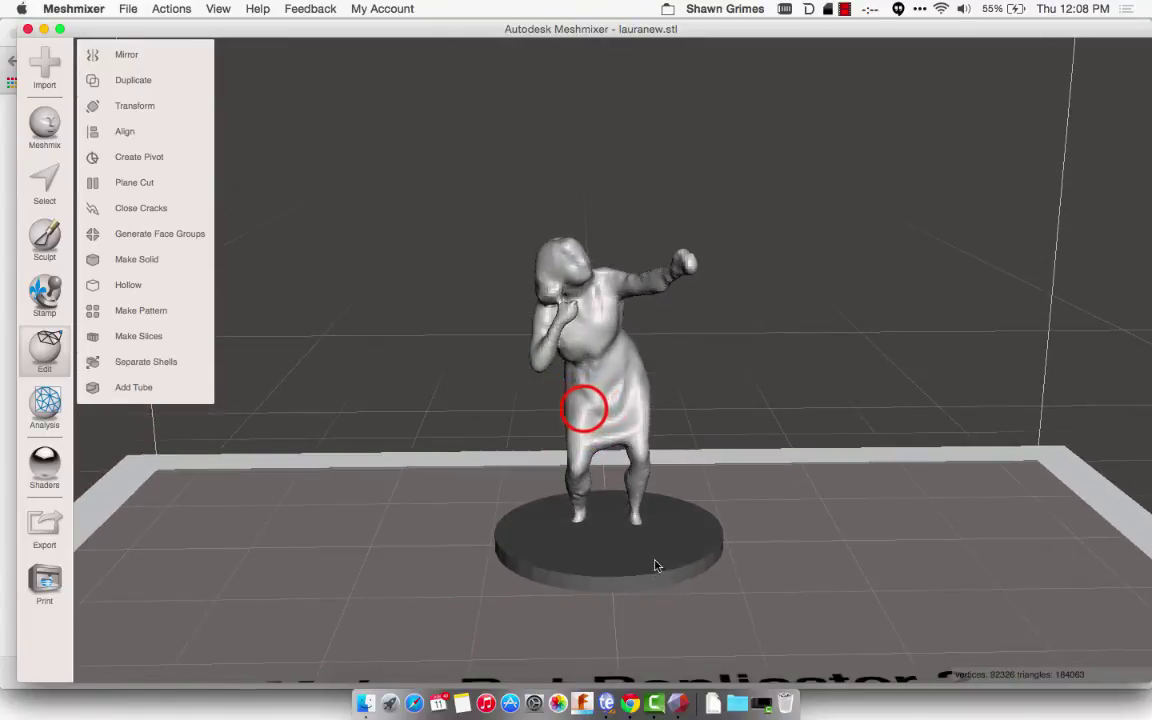
left_click(129, 104)
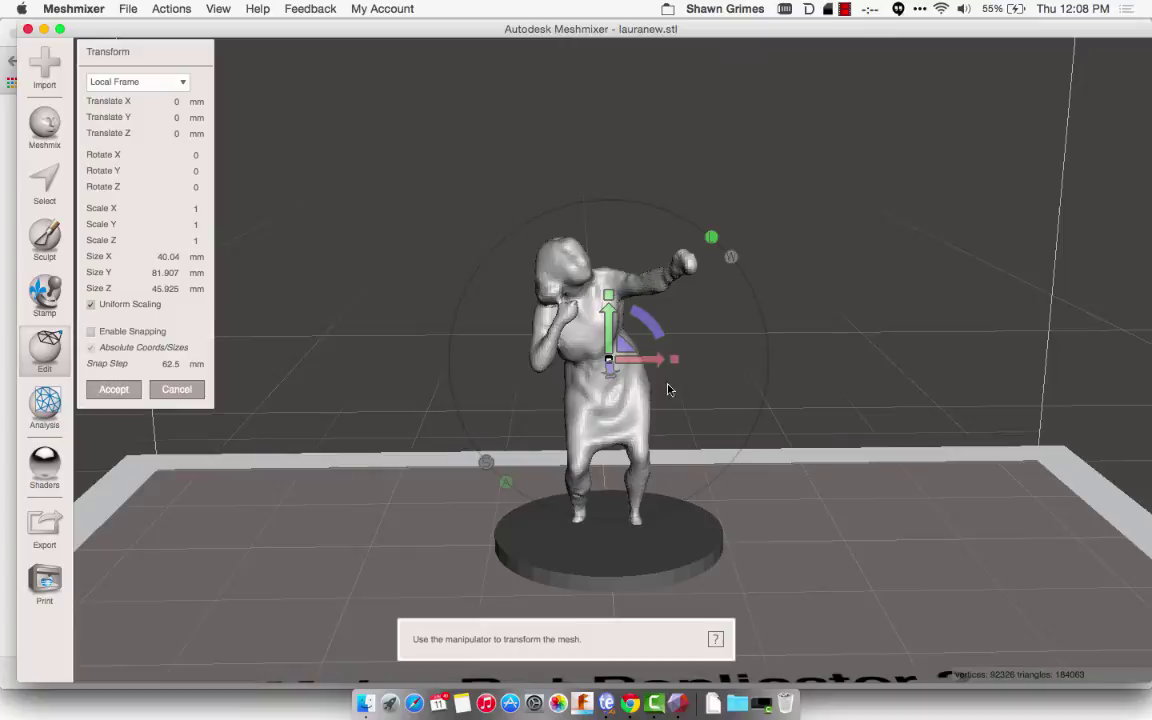
left_click_drag(609, 327, 603, 318)
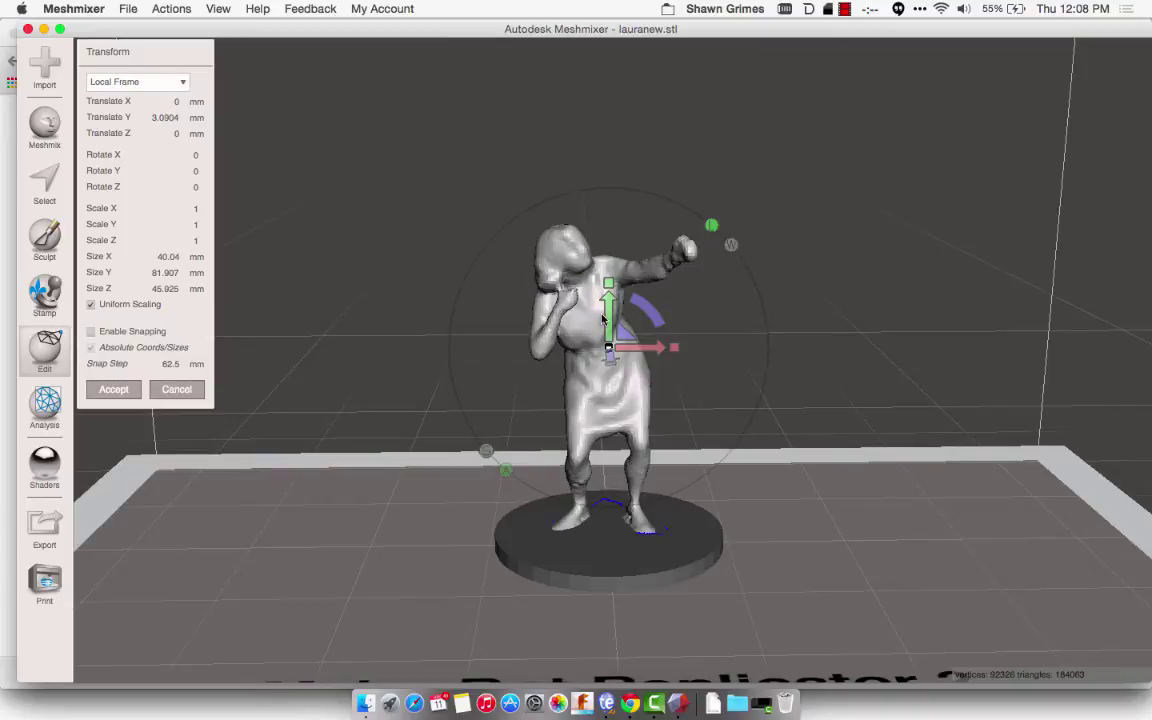
Step: Shift the figure forward along Z to centre its feet on the cylinder, adjust it from the side, and accept the transform
right_click_drag(783, 463, 780, 605)
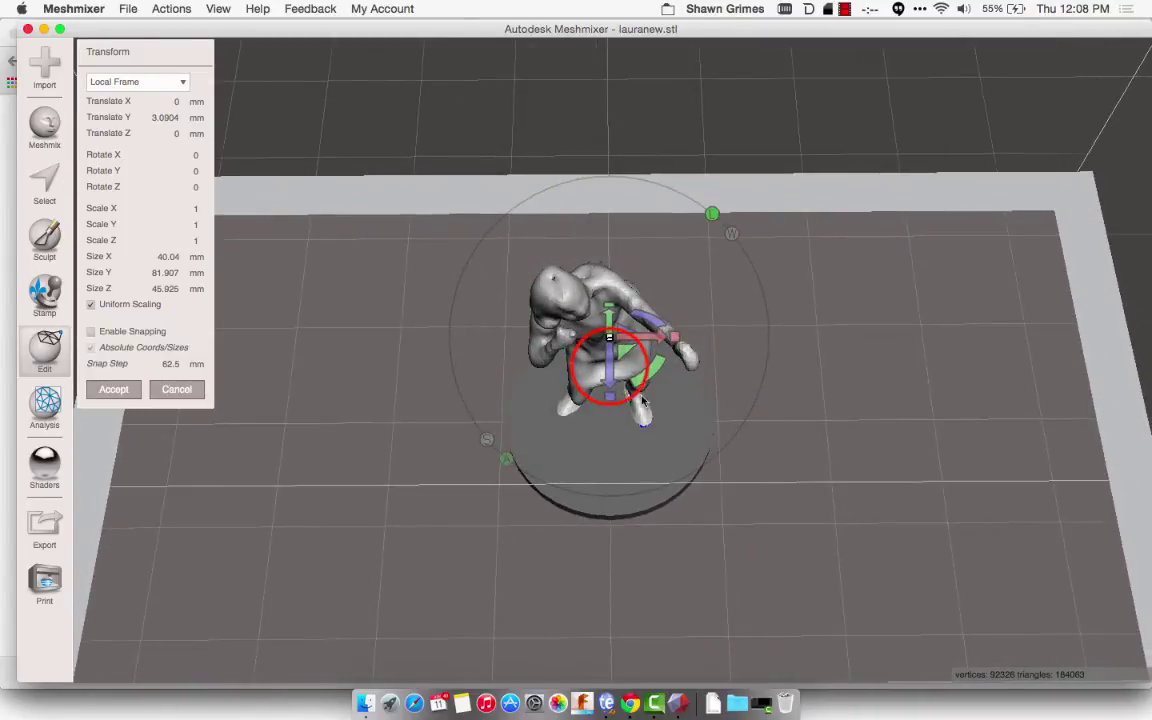
left_click_drag(609, 367, 609, 388)
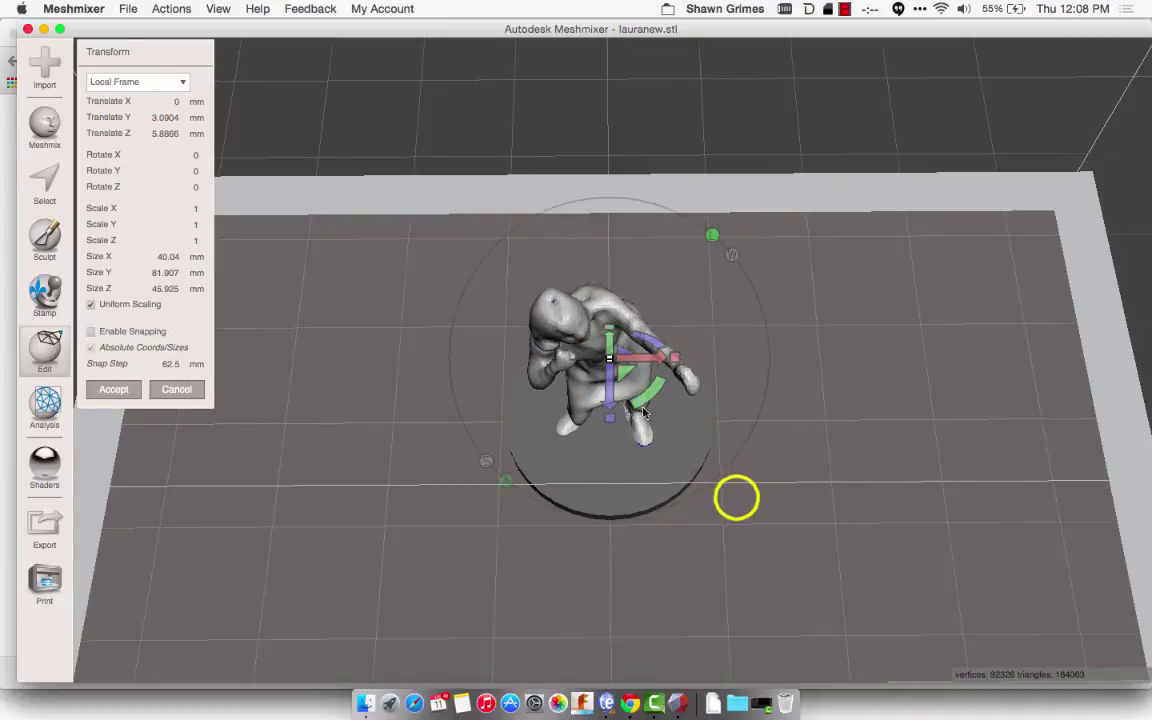
right_click_drag(644, 411, 530, 370)
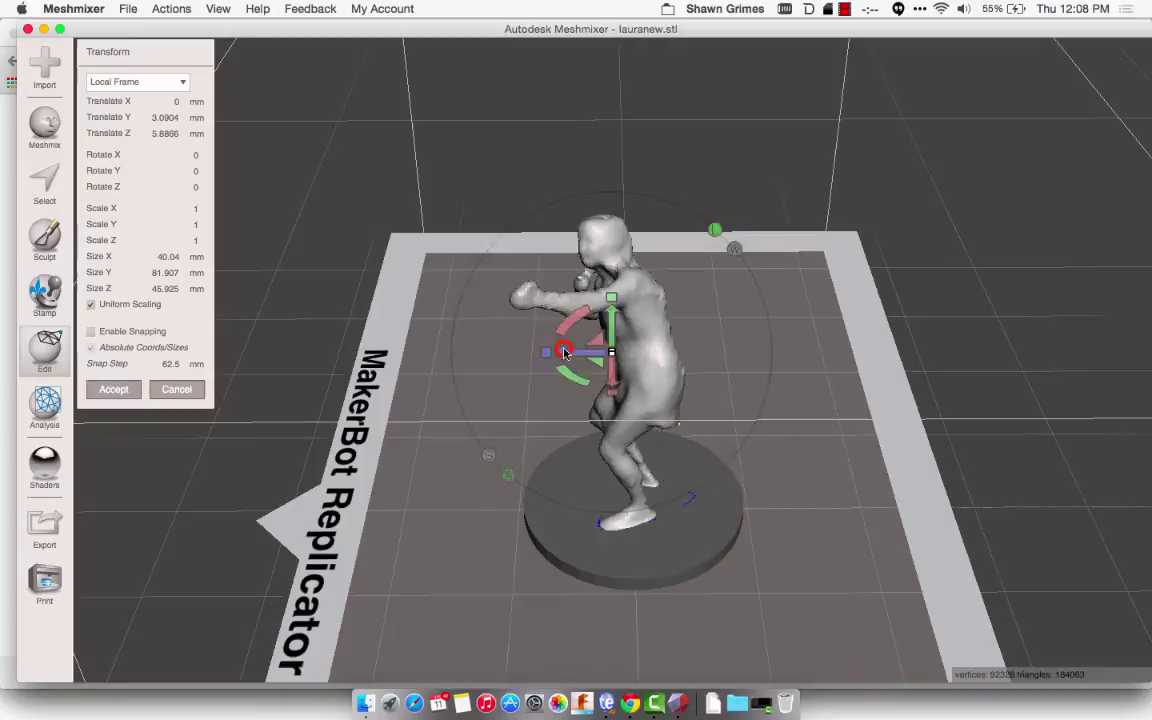
left_click_drag(564, 351, 570, 353)
right_click_drag(437, 483, 694, 393)
left_click(123, 391)
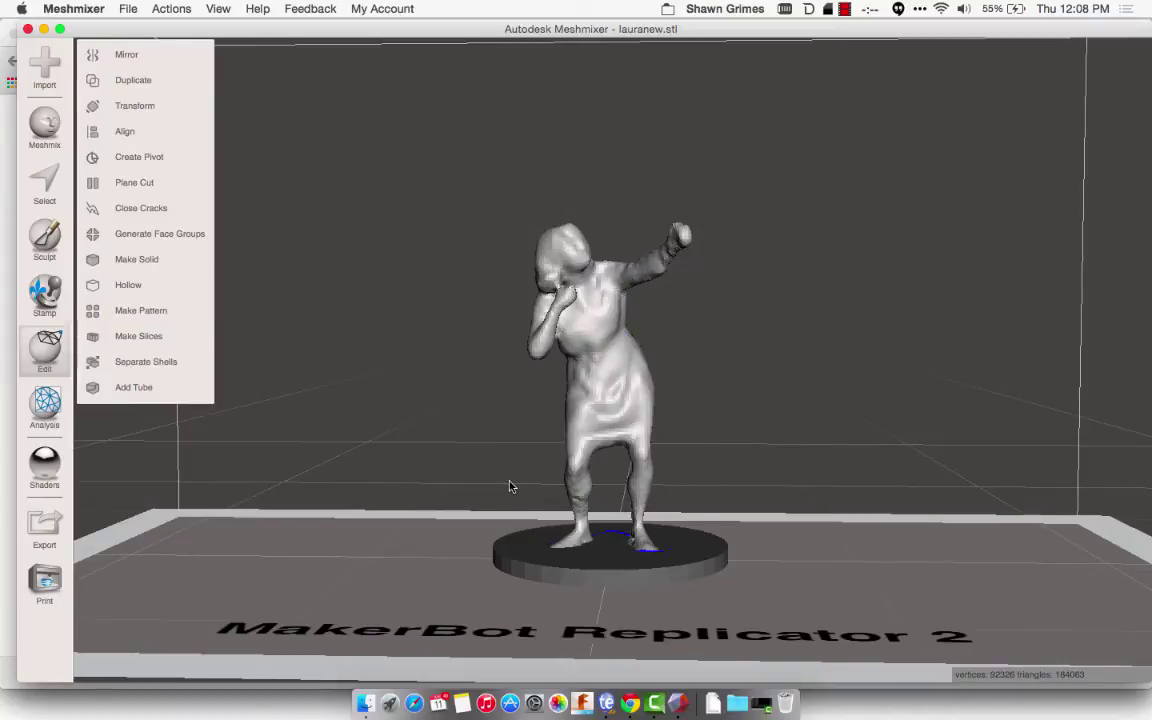
Step: Try a Boolean Union of the cylinder and the figure with the cylinder selected first, and accept it
right_click_drag(458, 442, 476, 504)
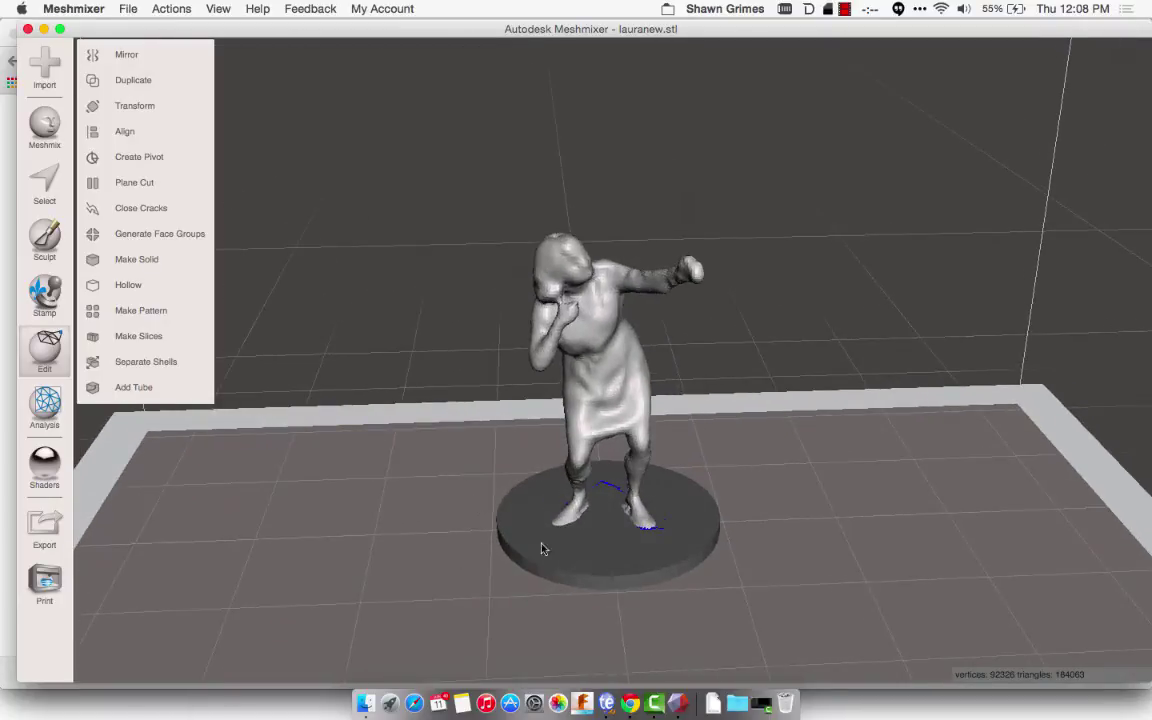
left_click(630, 543)
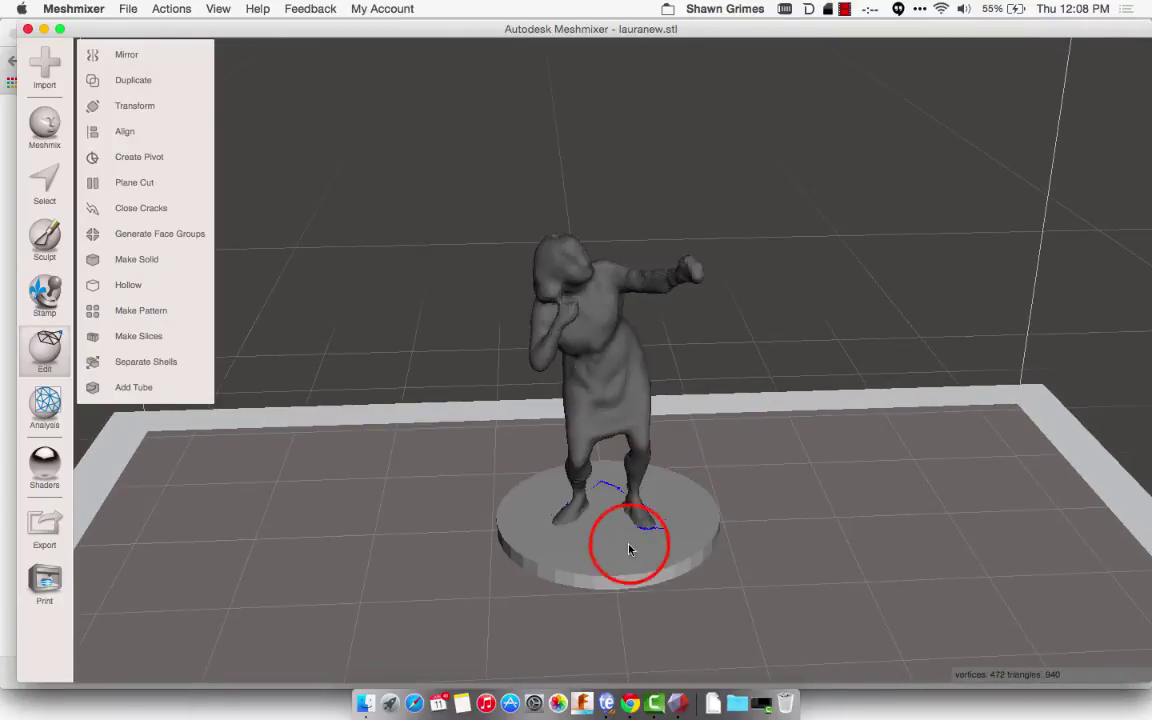
left_click(612, 381, "shift")
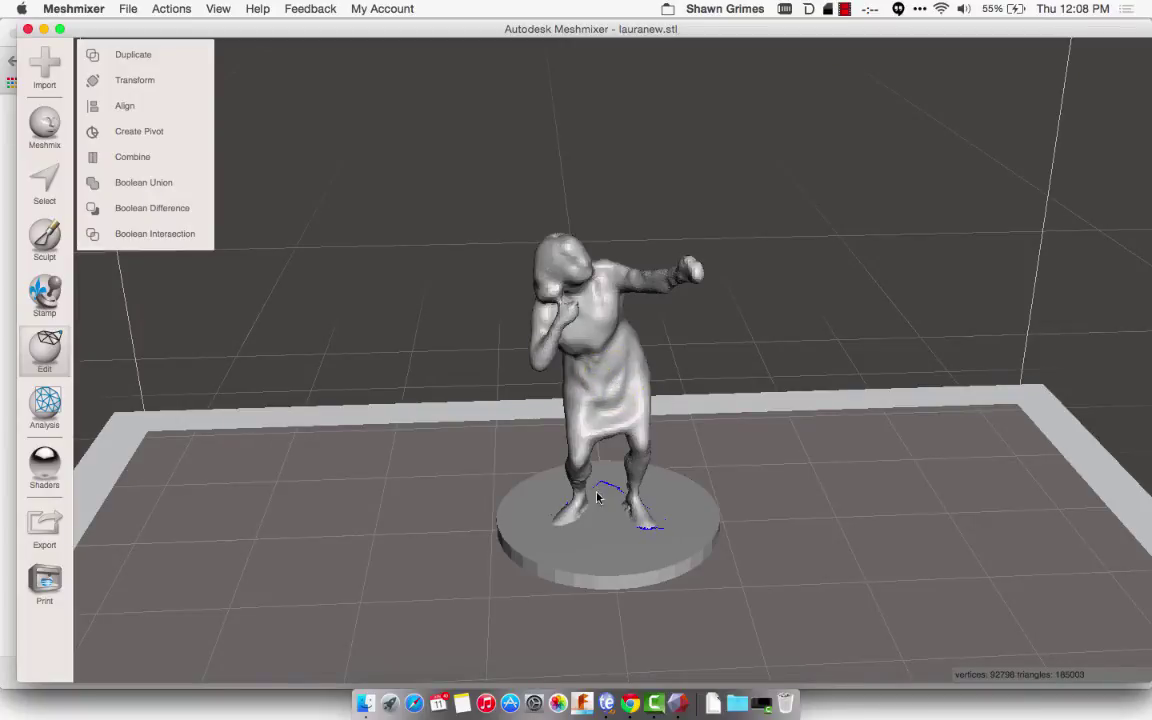
left_click(182, 192)
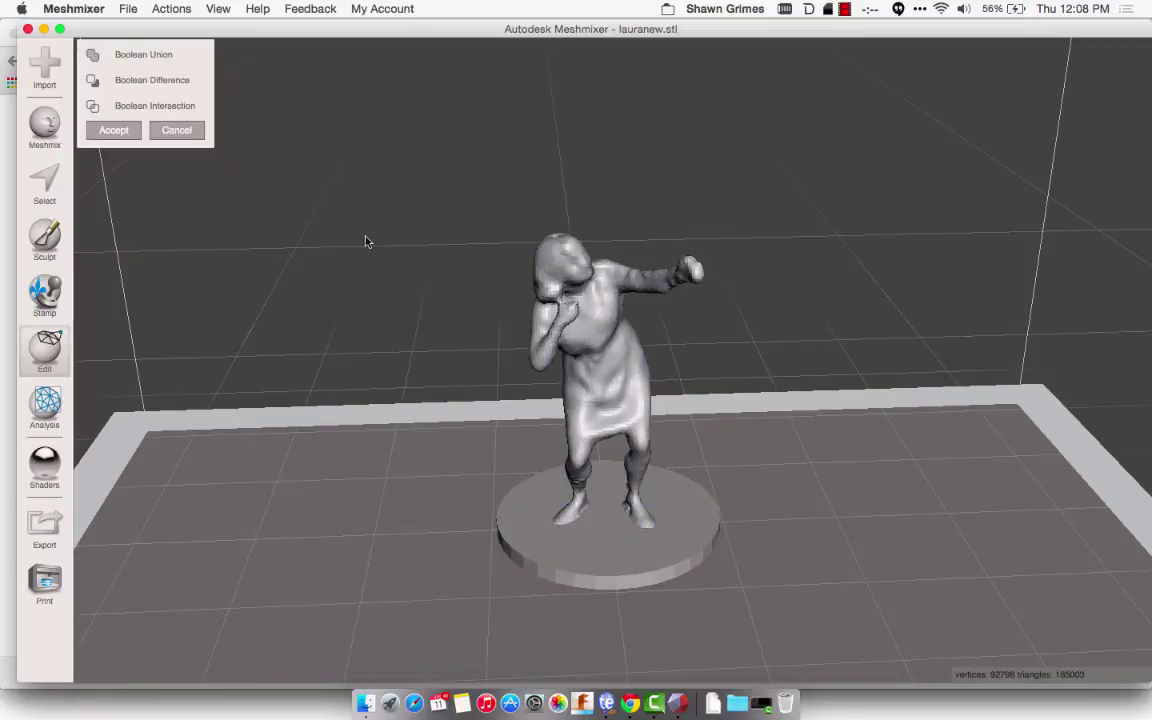
left_click(113, 131)
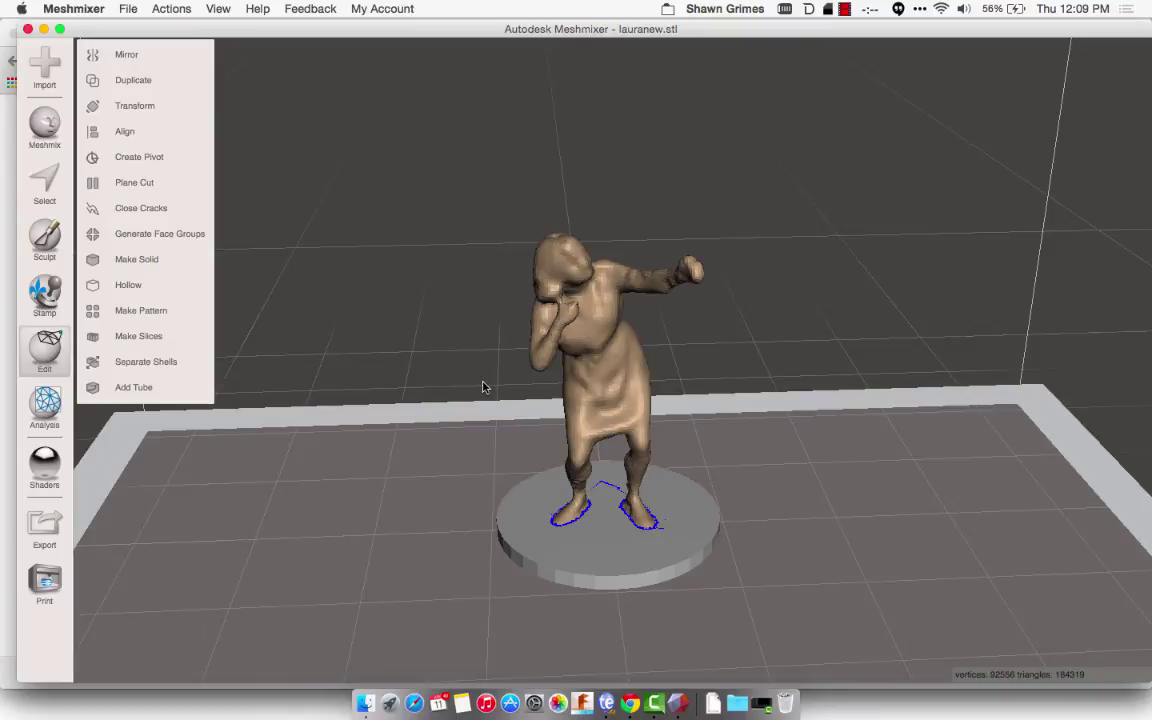
Step: Undo the accepted union and cancel the Boolean tool
key("super+z")
left_click(444, 379)
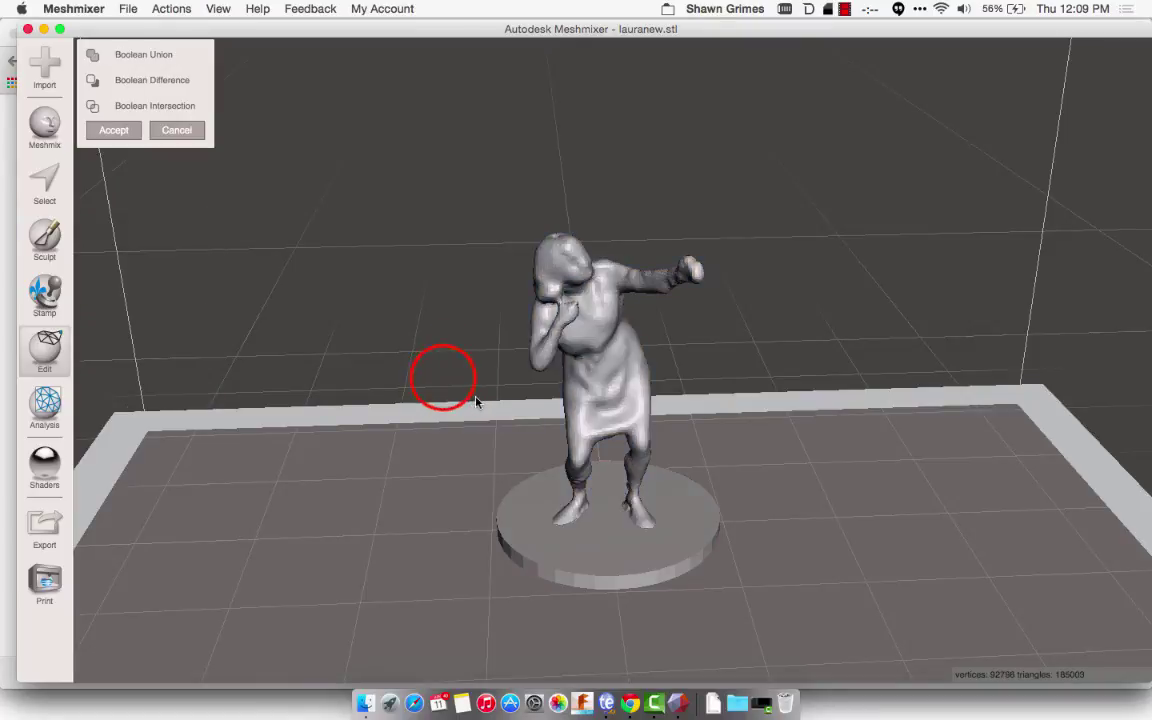
left_click(186, 139)
left_click(182, 129)
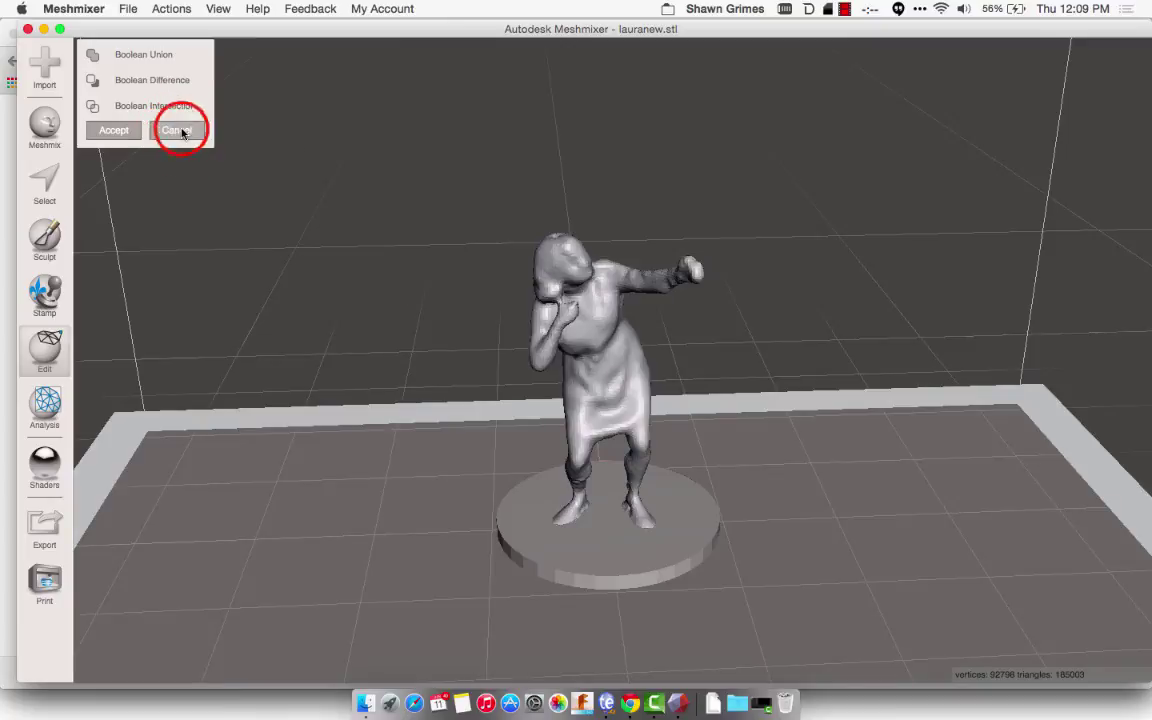
Step: Select the figure first and the cylinder second, join them with Boolean Union, and accept the result
left_click(802, 532)
left_click(592, 358)
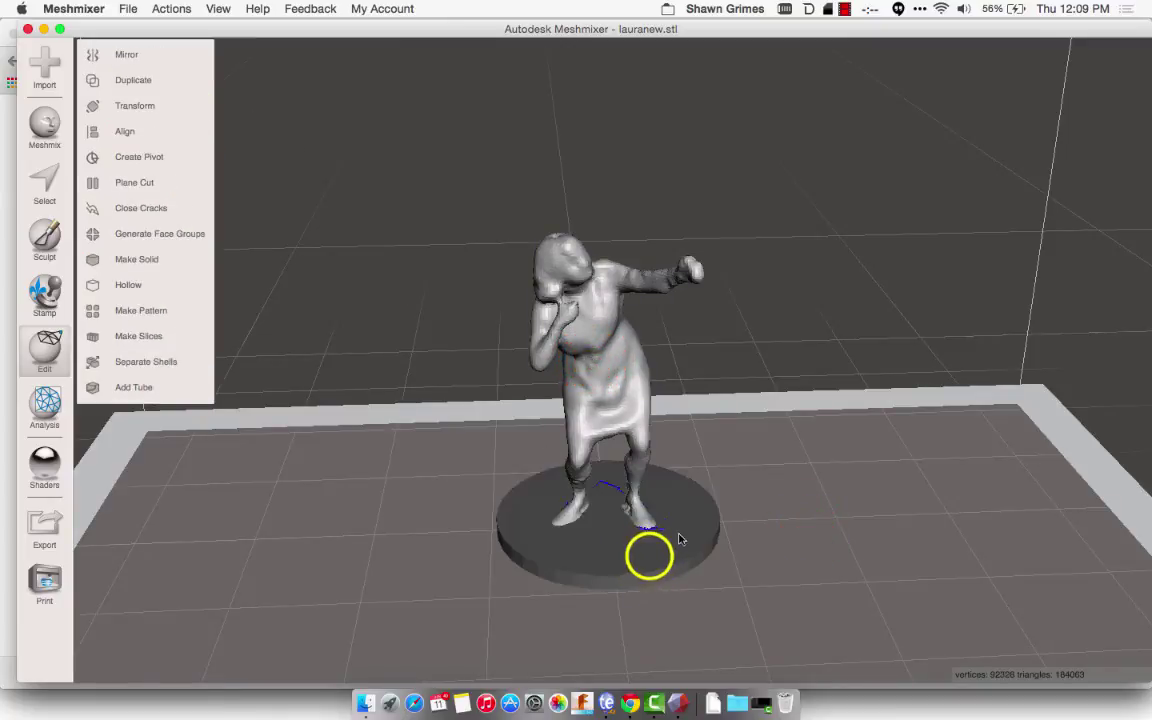
left_click(590, 510, "shift")
left_click(150, 183)
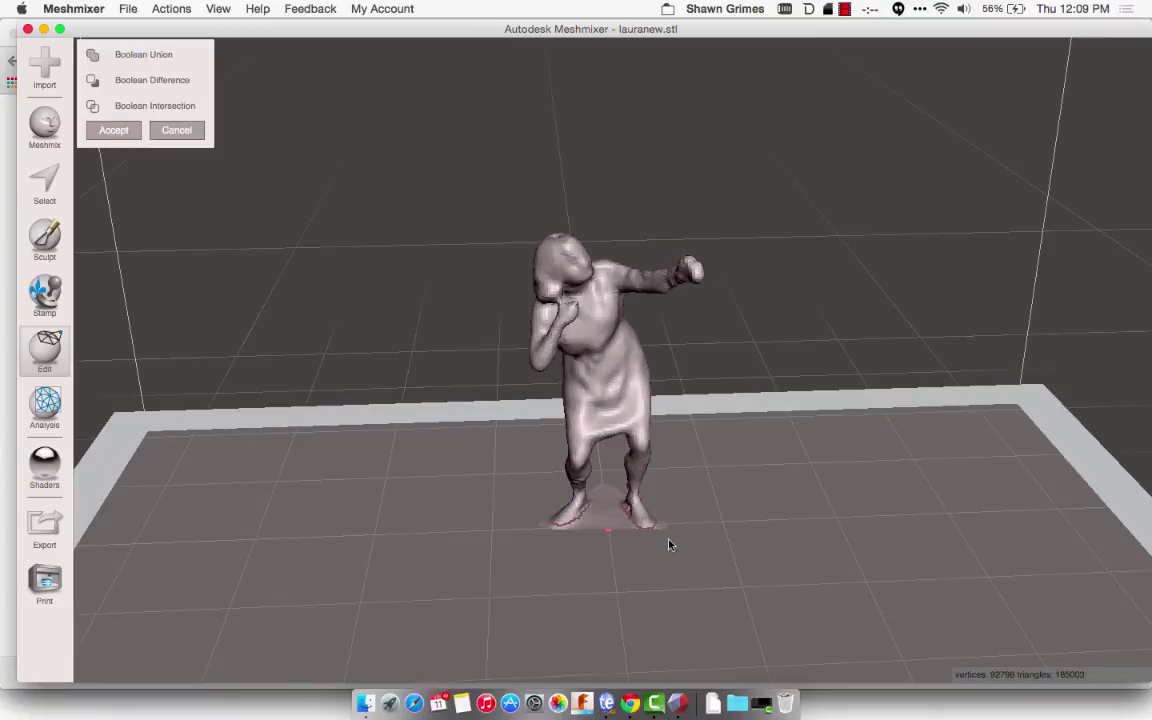
left_click(159, 57)
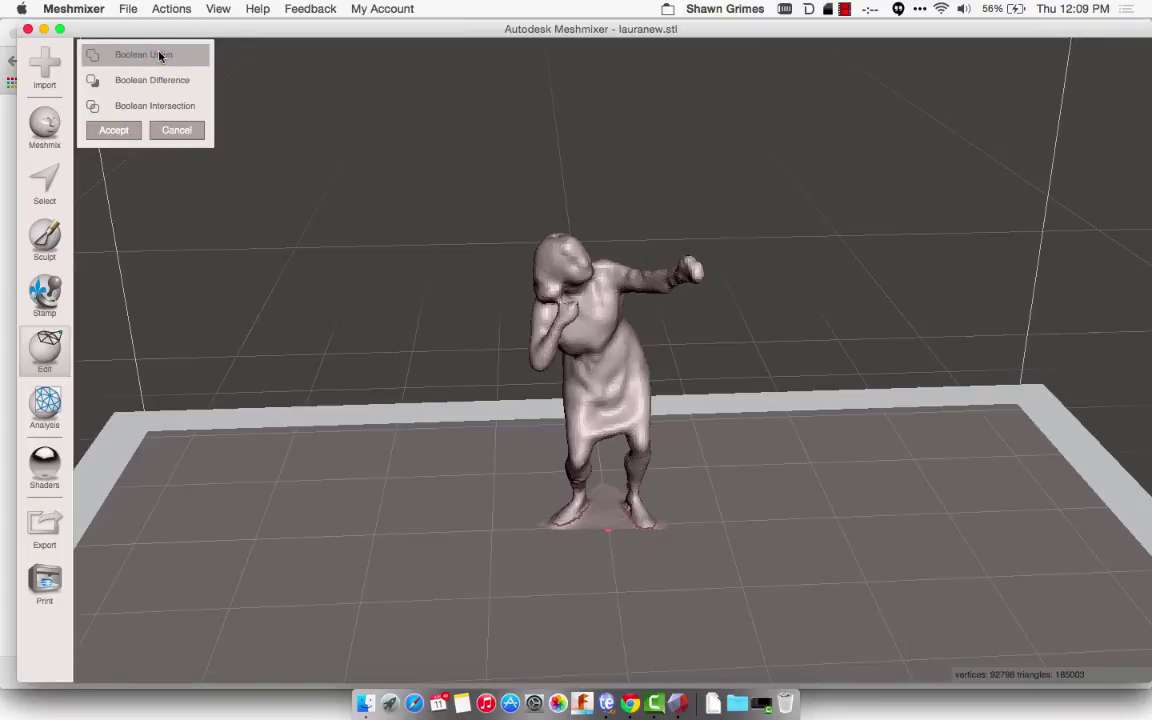
left_click(108, 131)
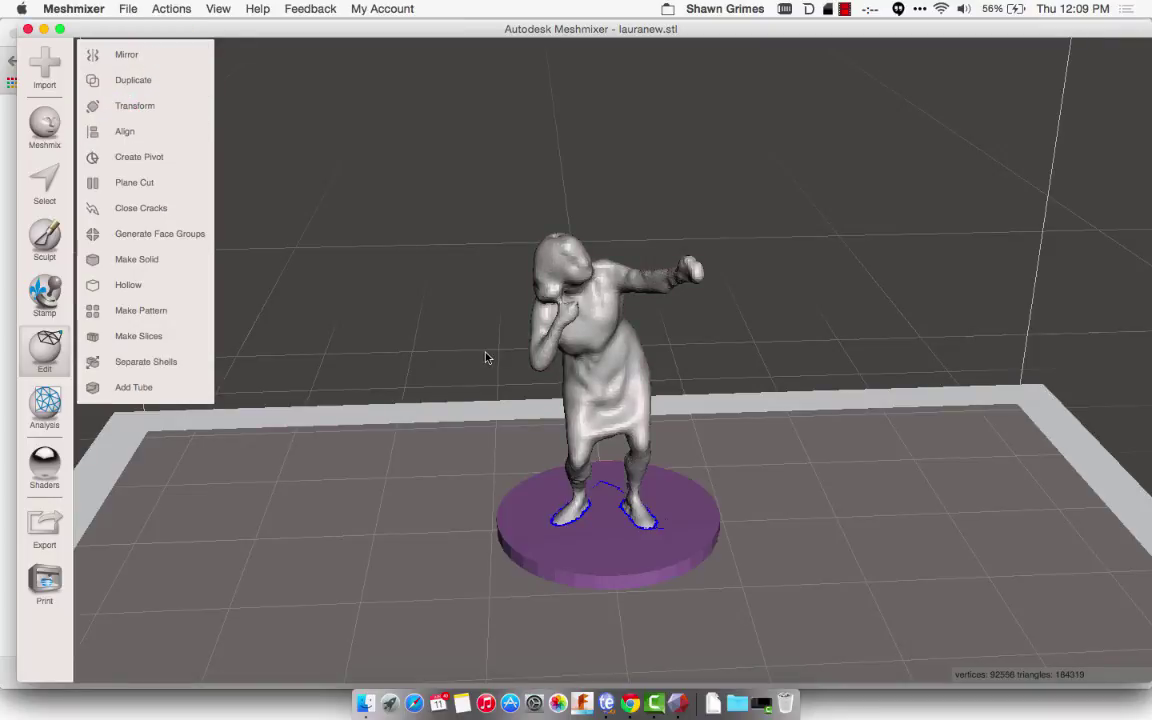
Step: Export the joined model to the People folder as laura-base in STL Binary Format
left_click(55, 525)
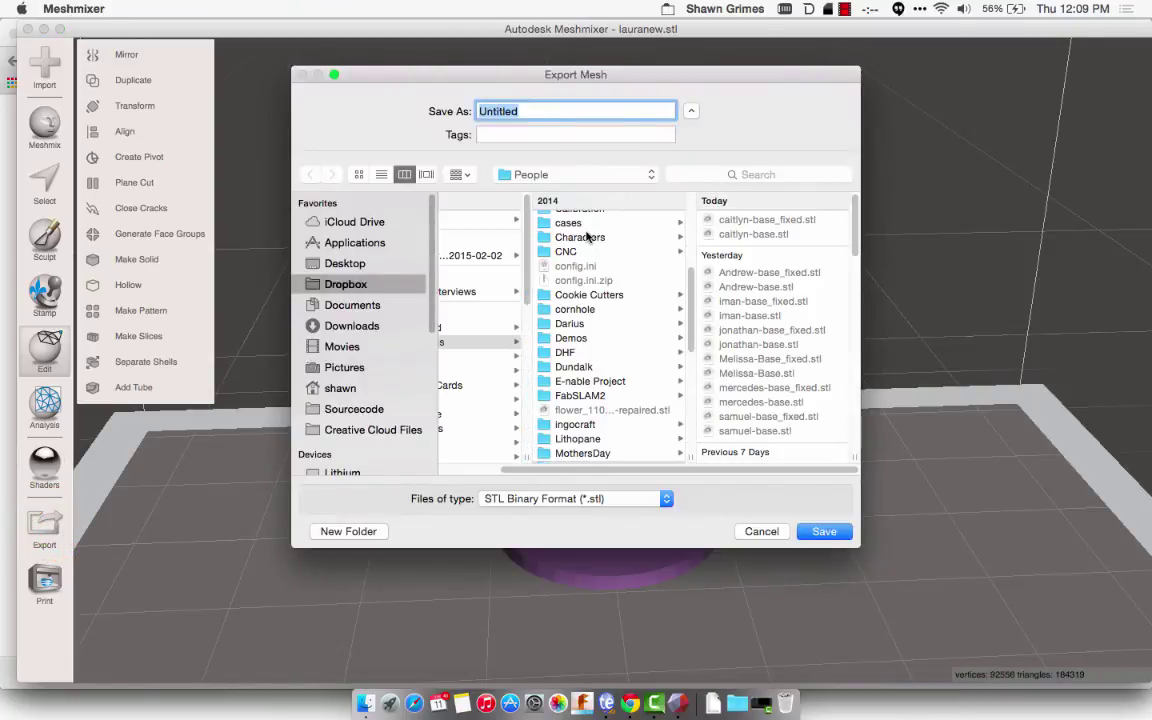
type("laure")
type("-base")
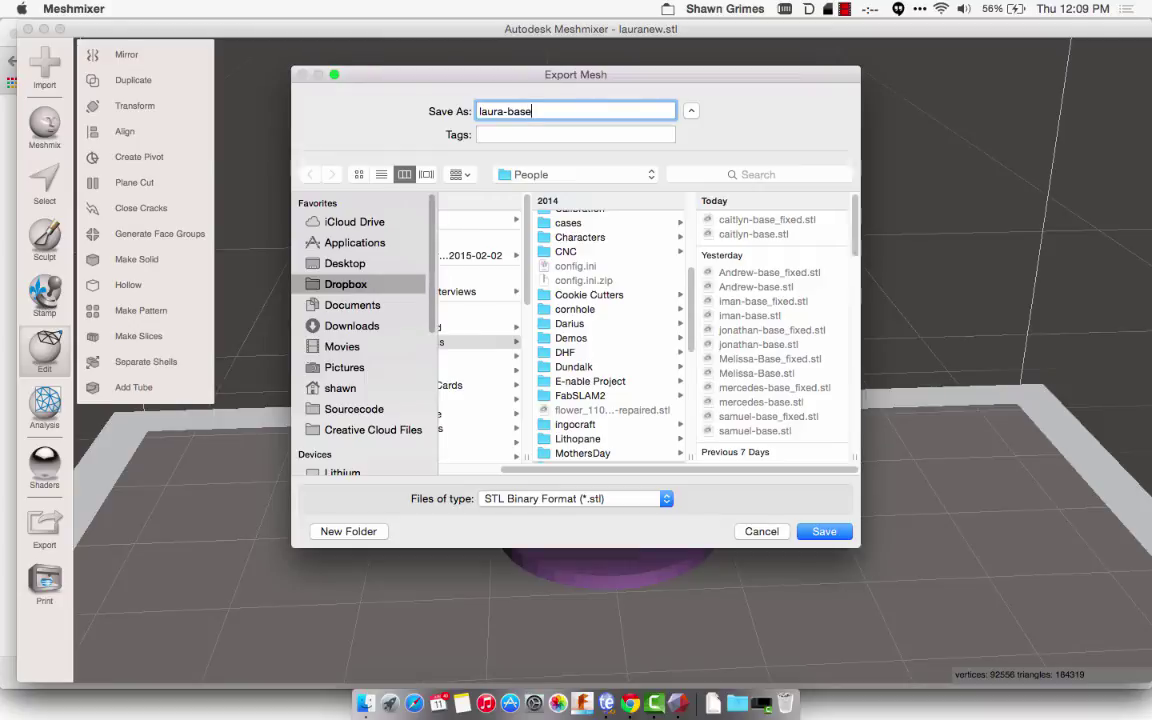
left_click(826, 532)
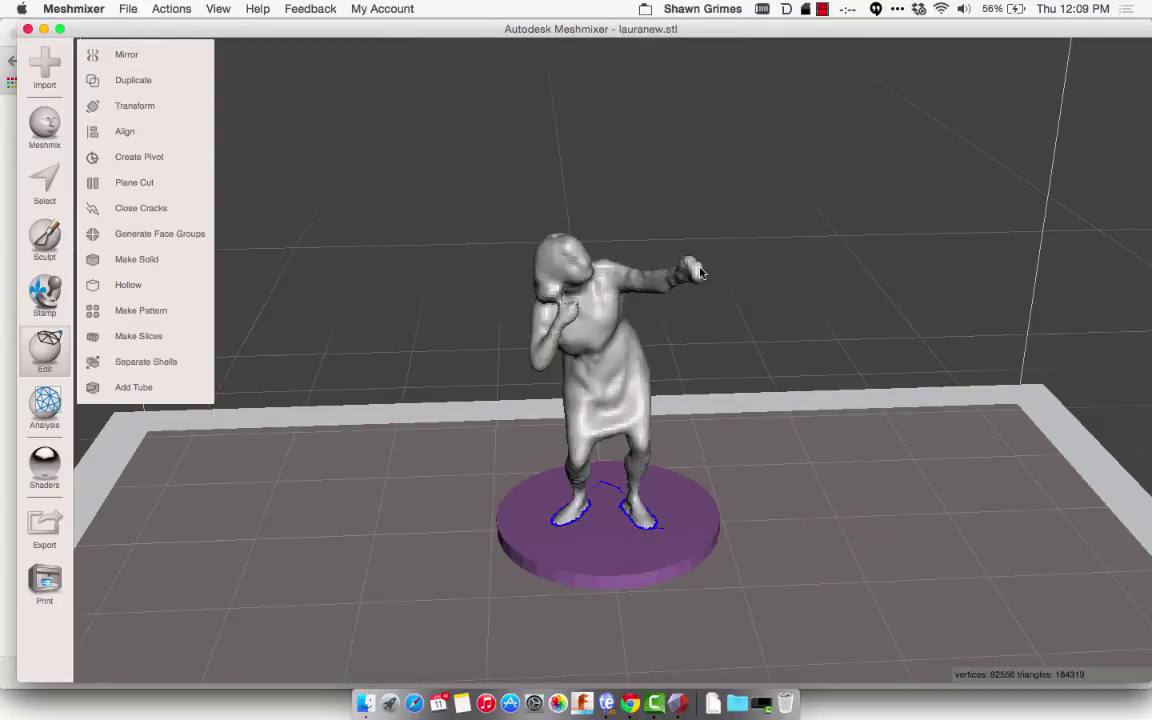
Step: Switch to Finder and select the exported laura-base.stl in the People folder
left_click(365, 703)
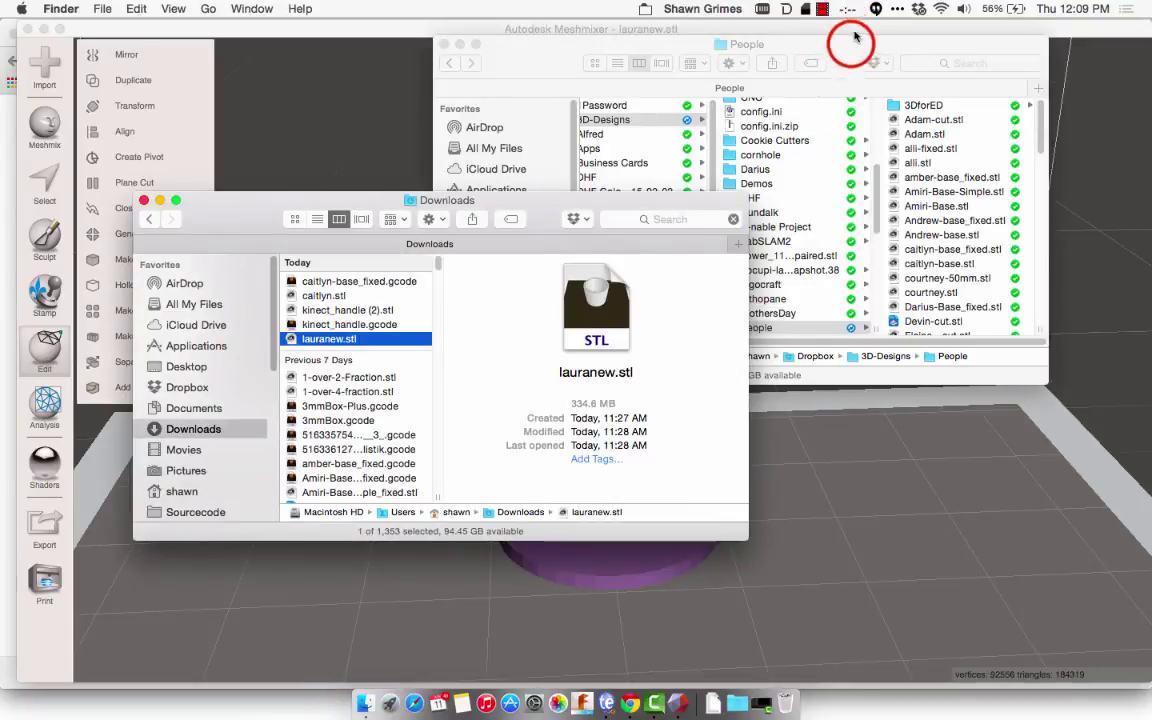
left_click(953, 204)
key("l")
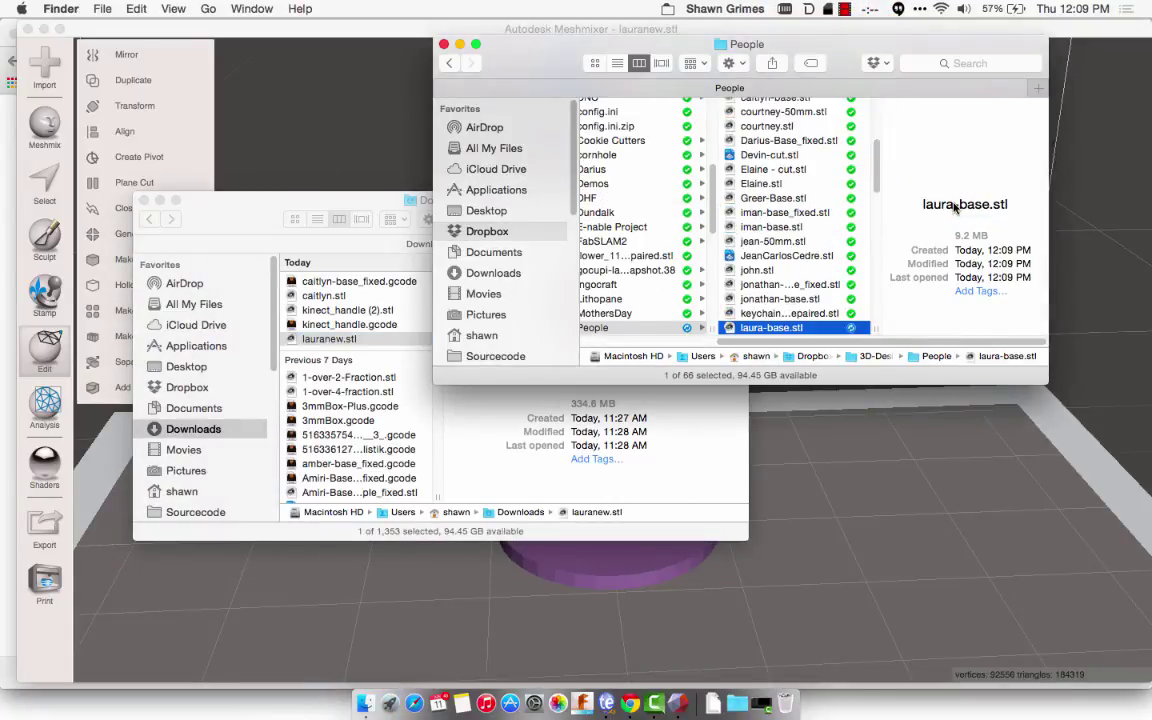
key("u")
left_click(780, 312)
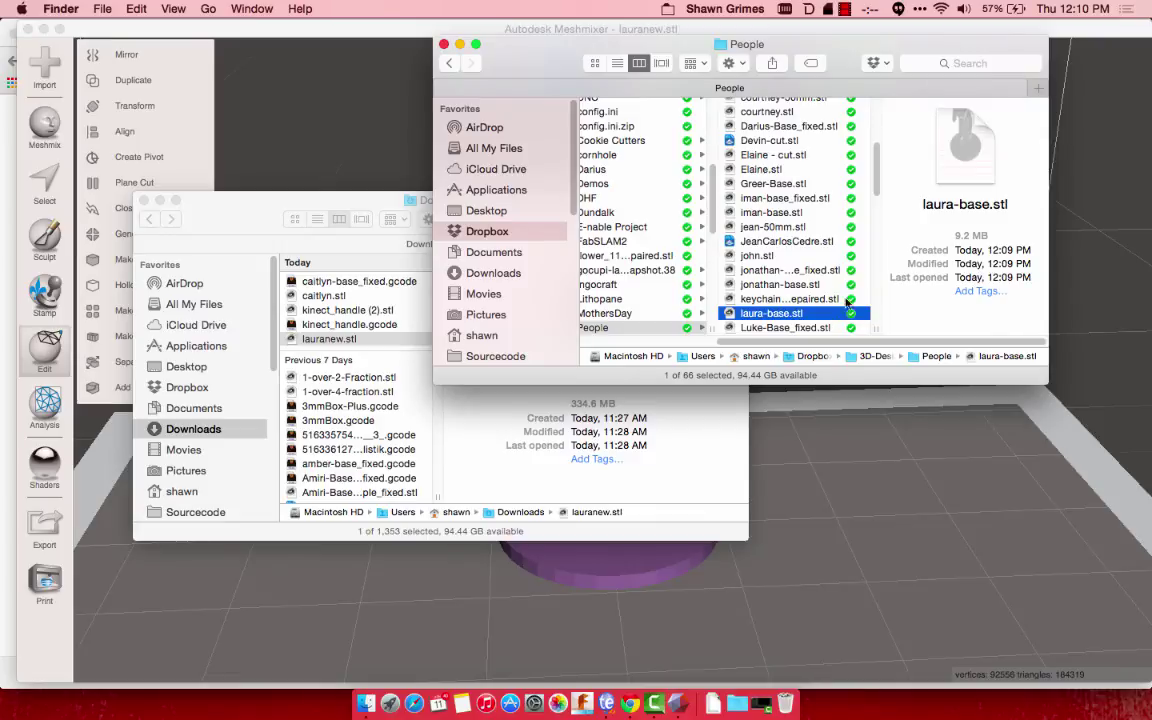
Step: Switch to Chrome and open the model repair service at cloud.netfabb.com
left_click(631, 705)
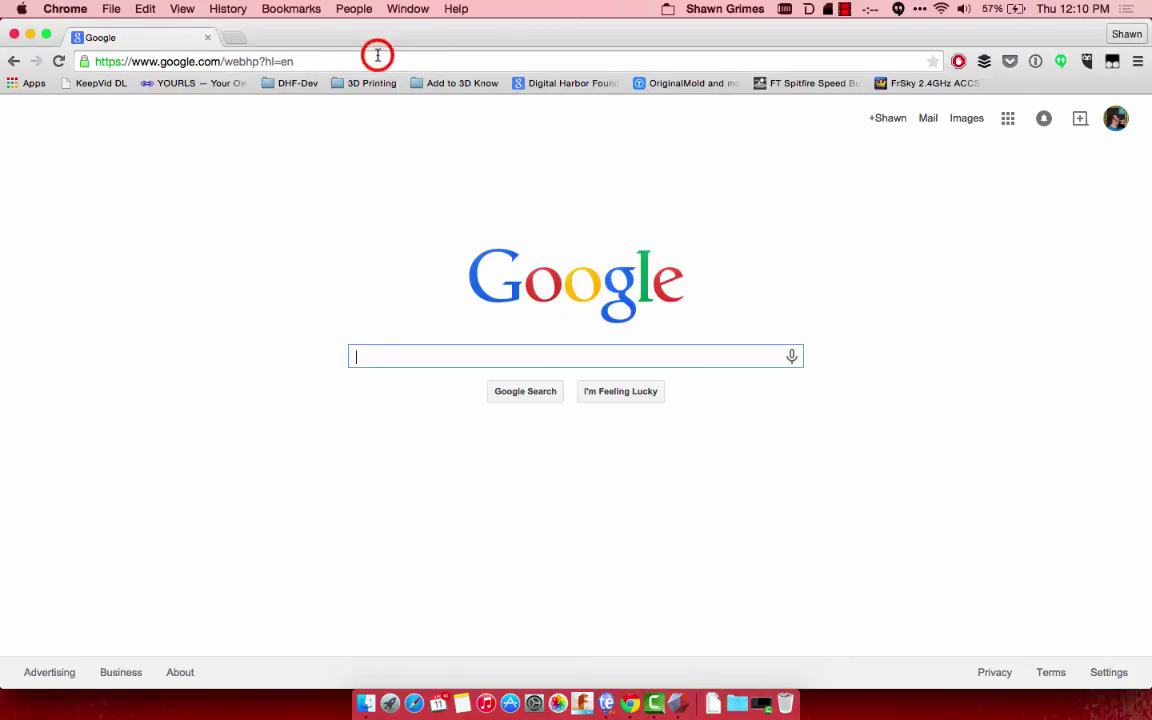
left_click(378, 61)
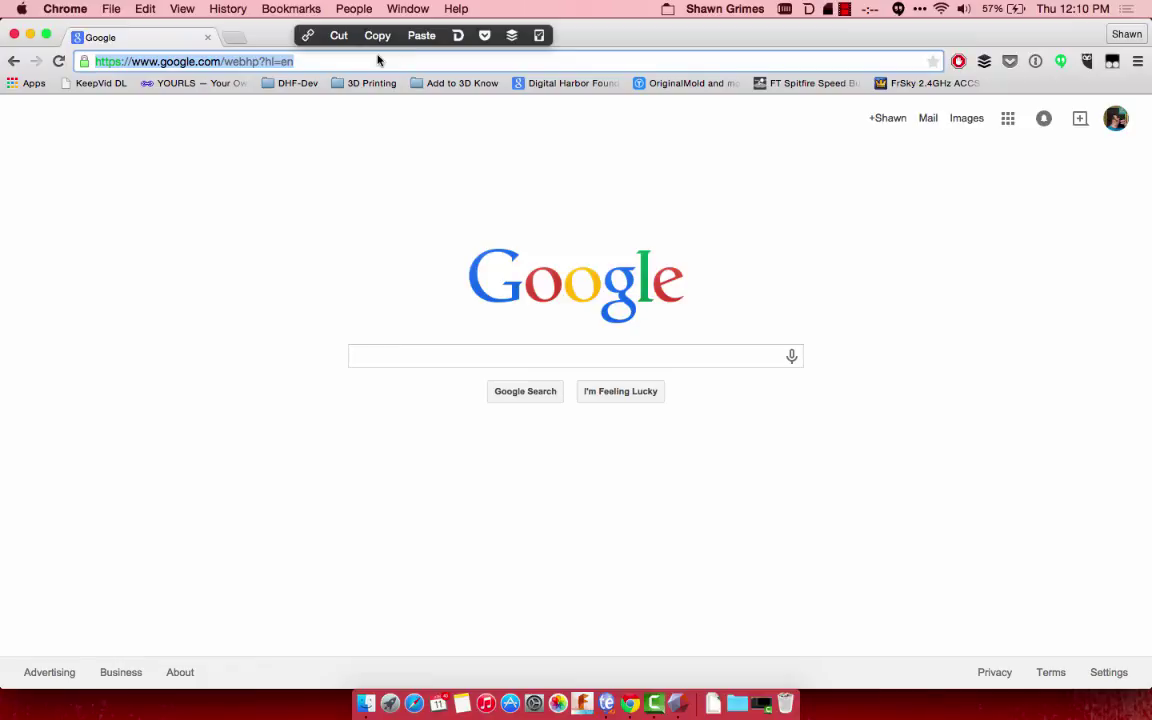
type("cloud.n")
key("Return")
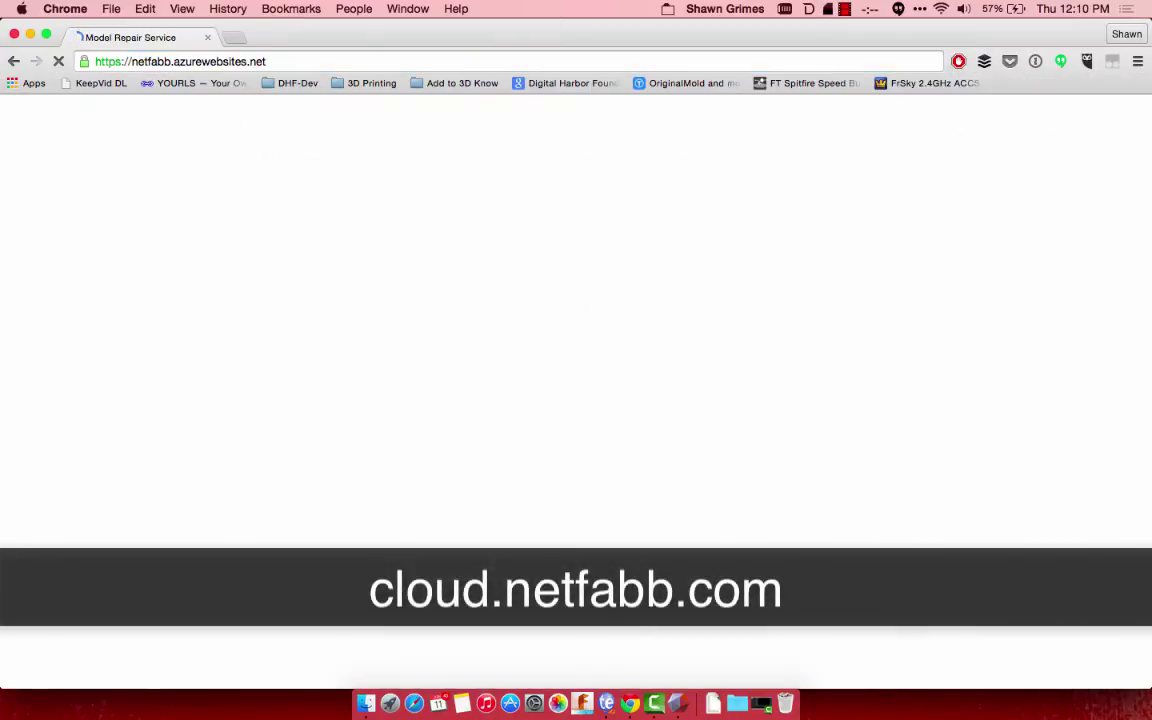
left_click(1036, 386)
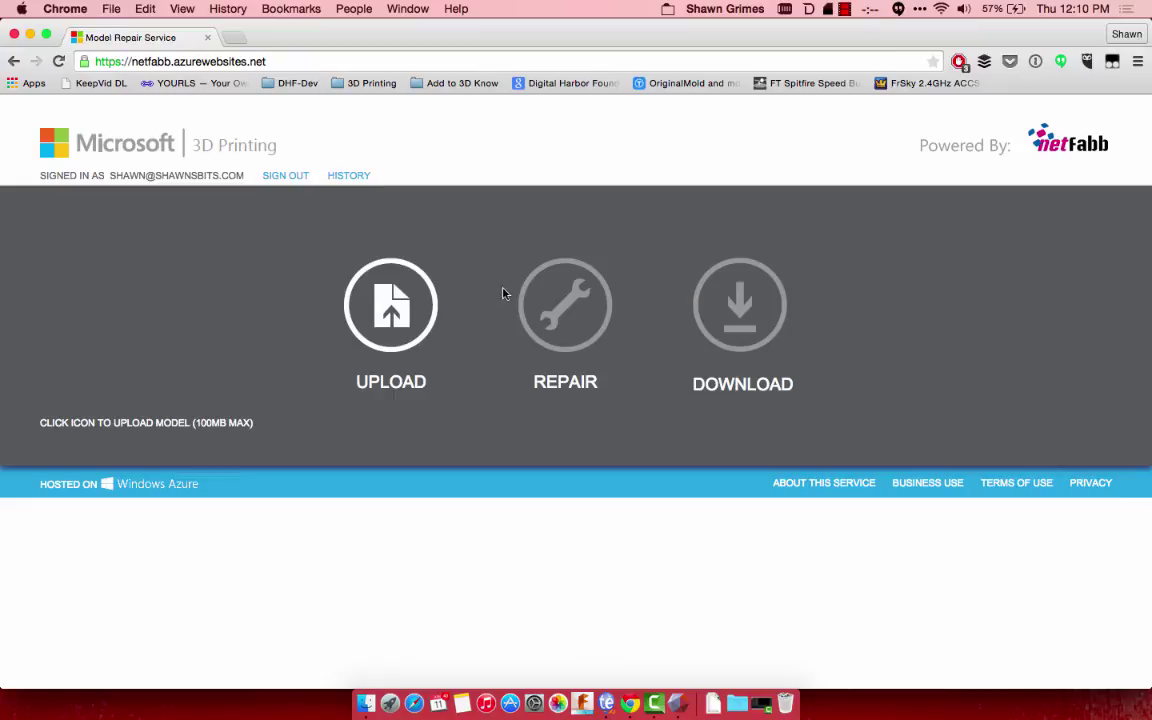
Step: Upload laura-base.stl from Finder to the repair service and download the repaired model
key("super+Tab")
left_click(766, 313)
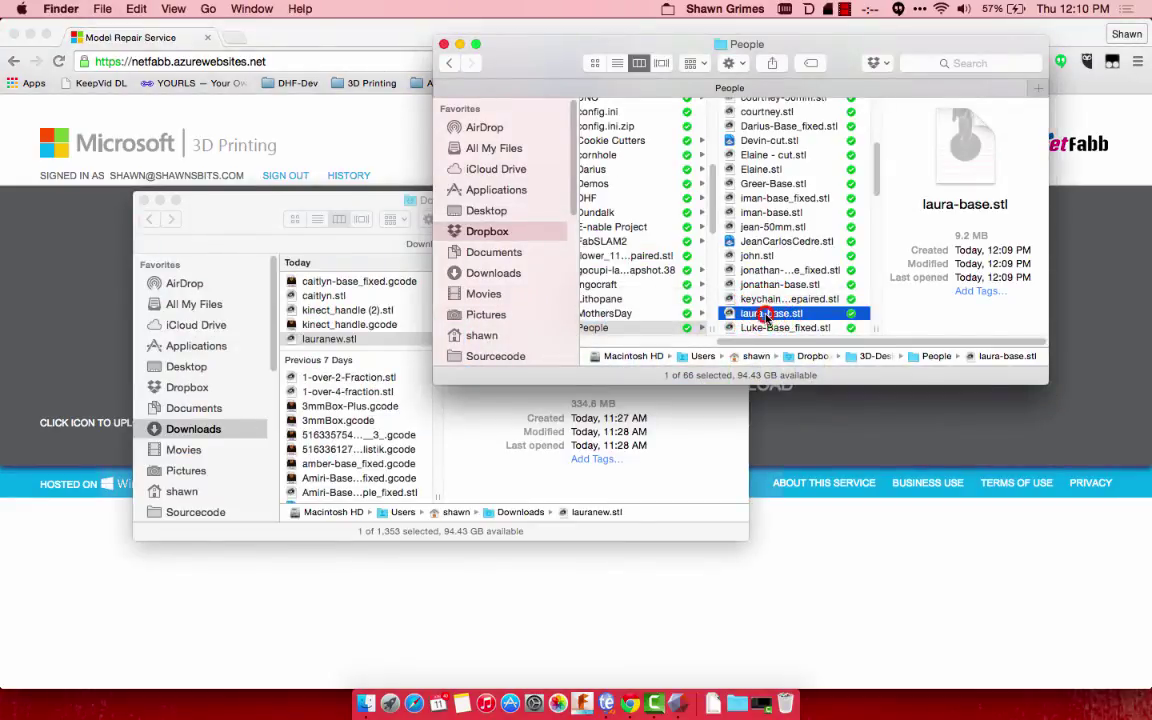
key("super+Tab")
left_click_drag(766, 314, 399, 290)
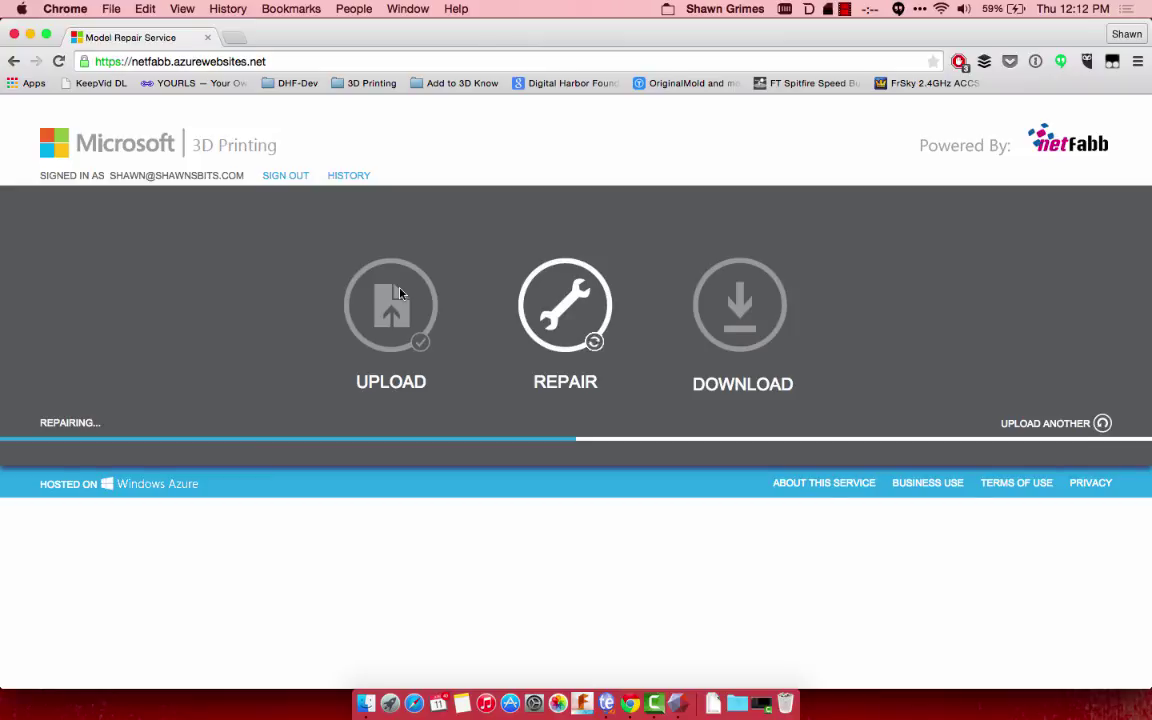
left_click(739, 301)
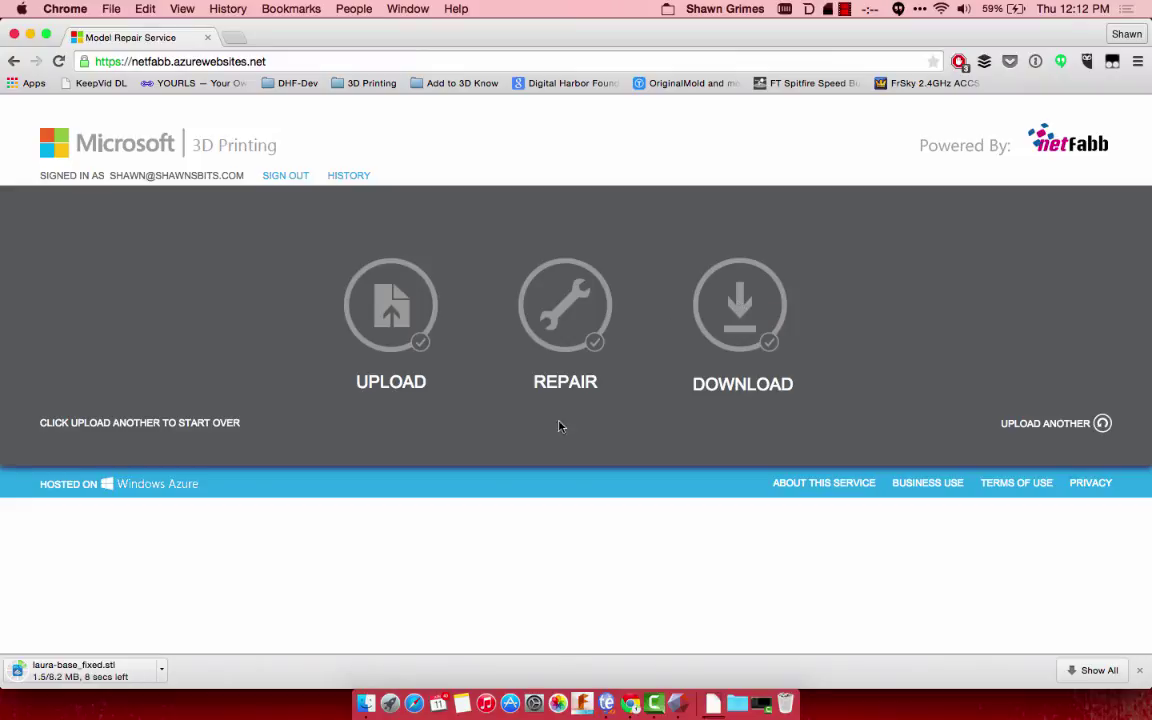